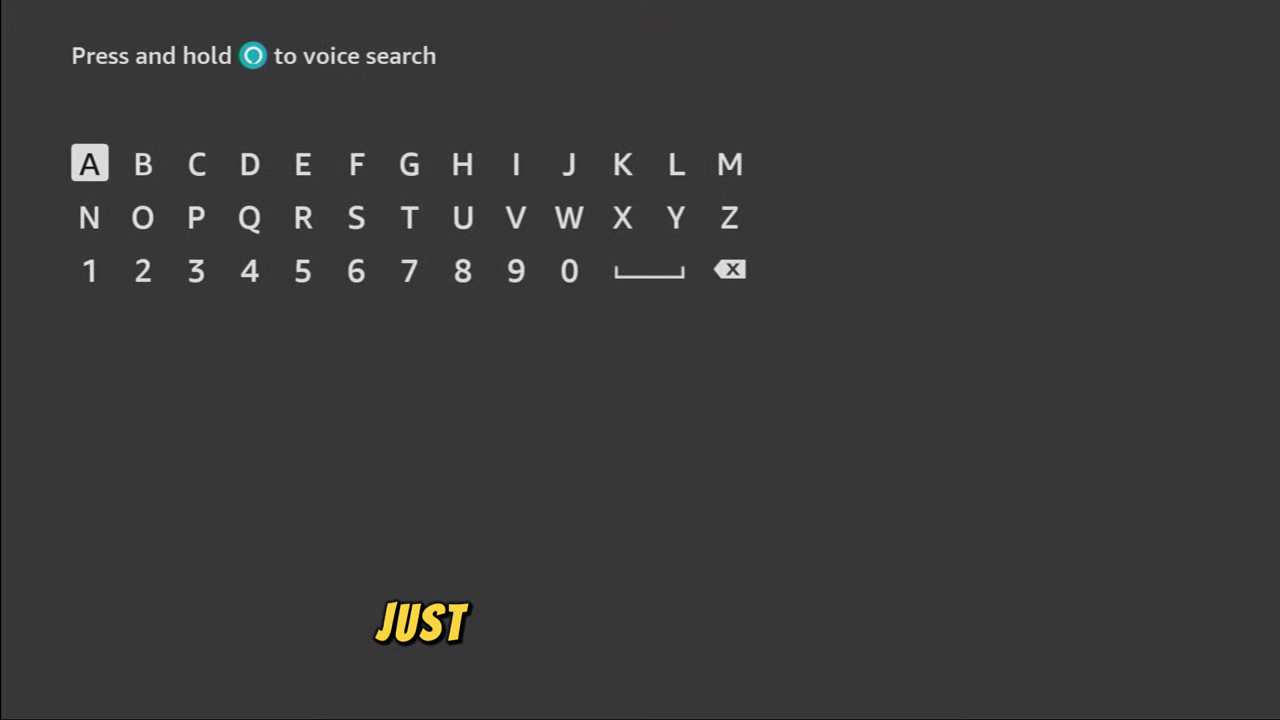
- Spell 'Do' in search and open the Downloader suggestion's results
key(Right)
key(Right)
key(Return)
key(Down)
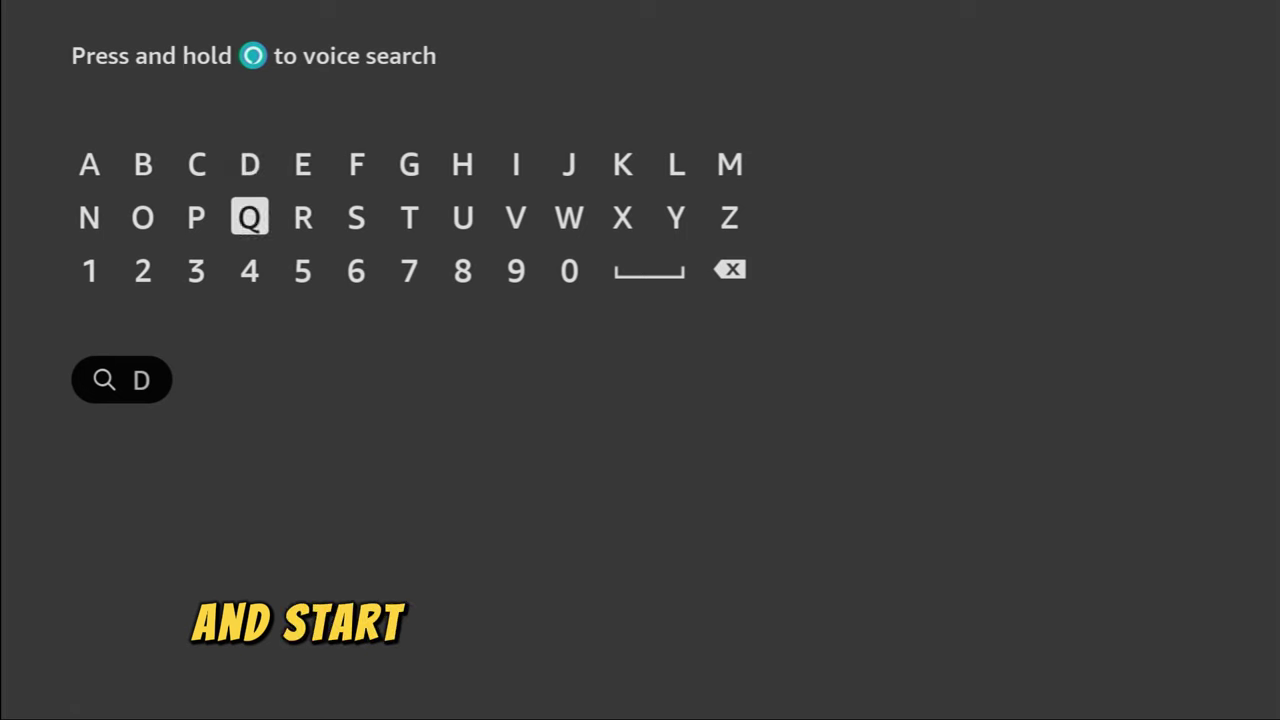
key(Left)
key(Left)
key(Return)
key(Down)
key(Down)
key(Down)
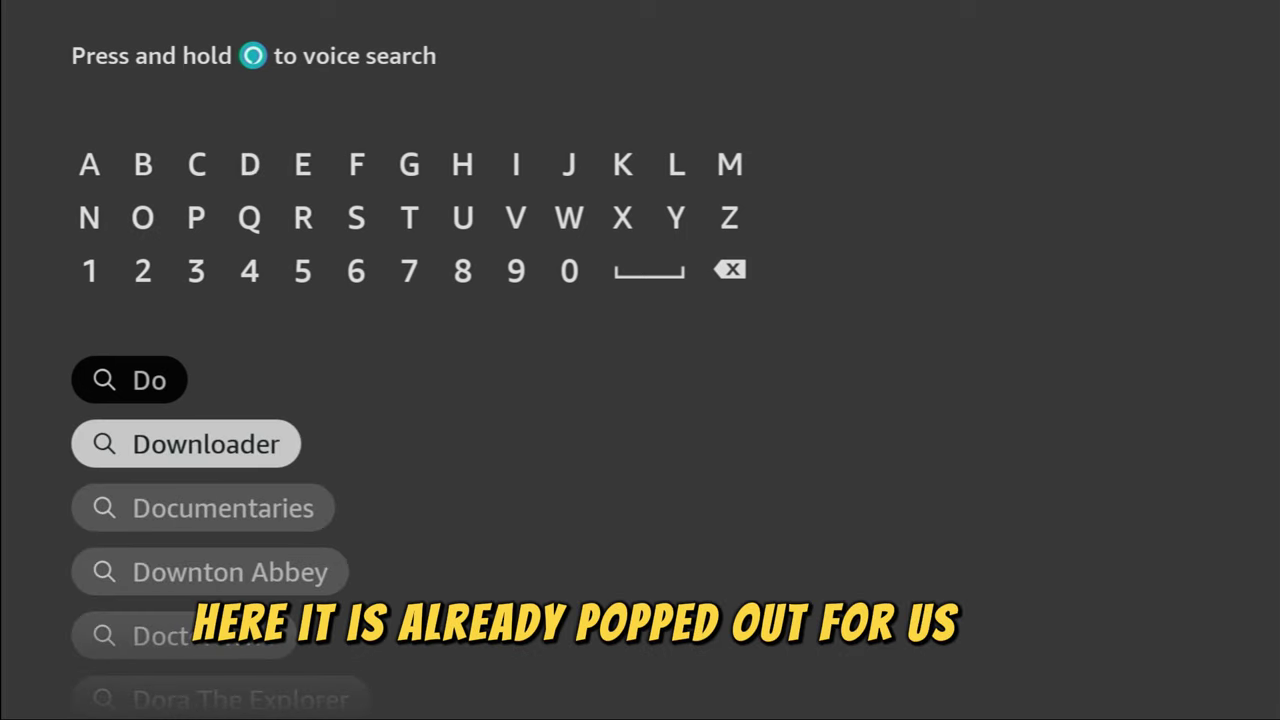
key(Return)
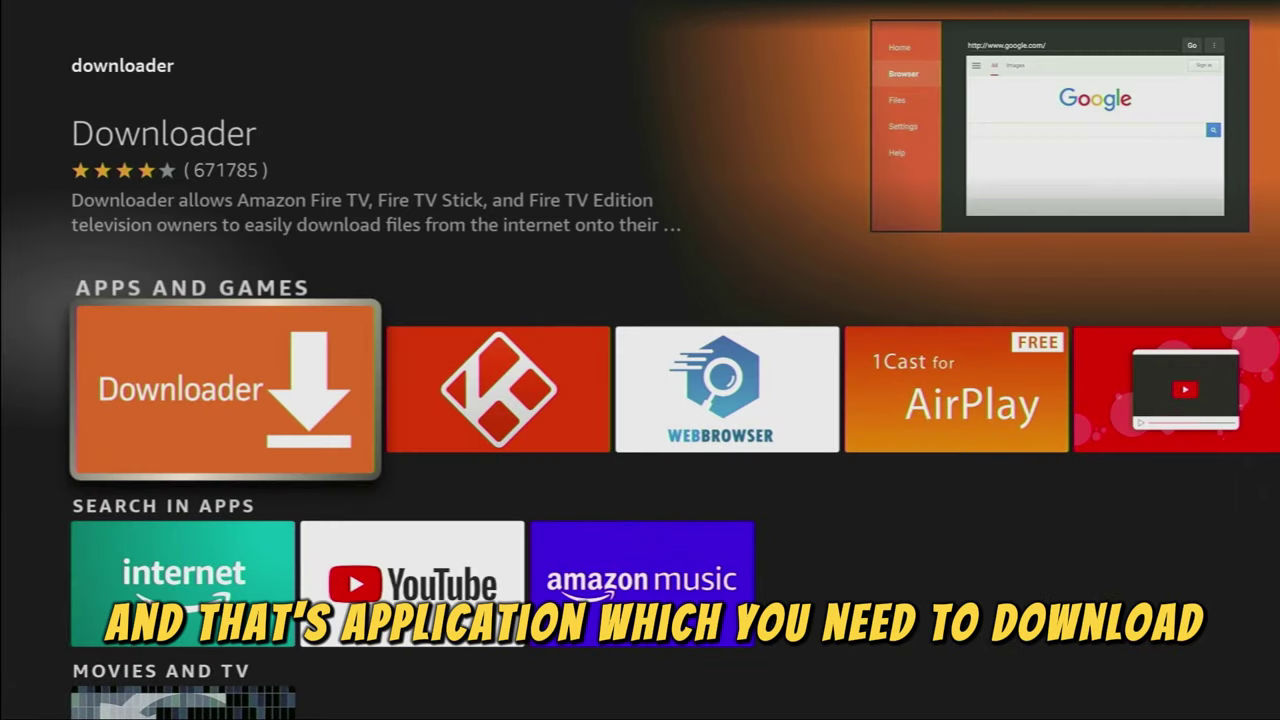
- Glance at the next result tile, return to Downloader, then go back home
key(Right)
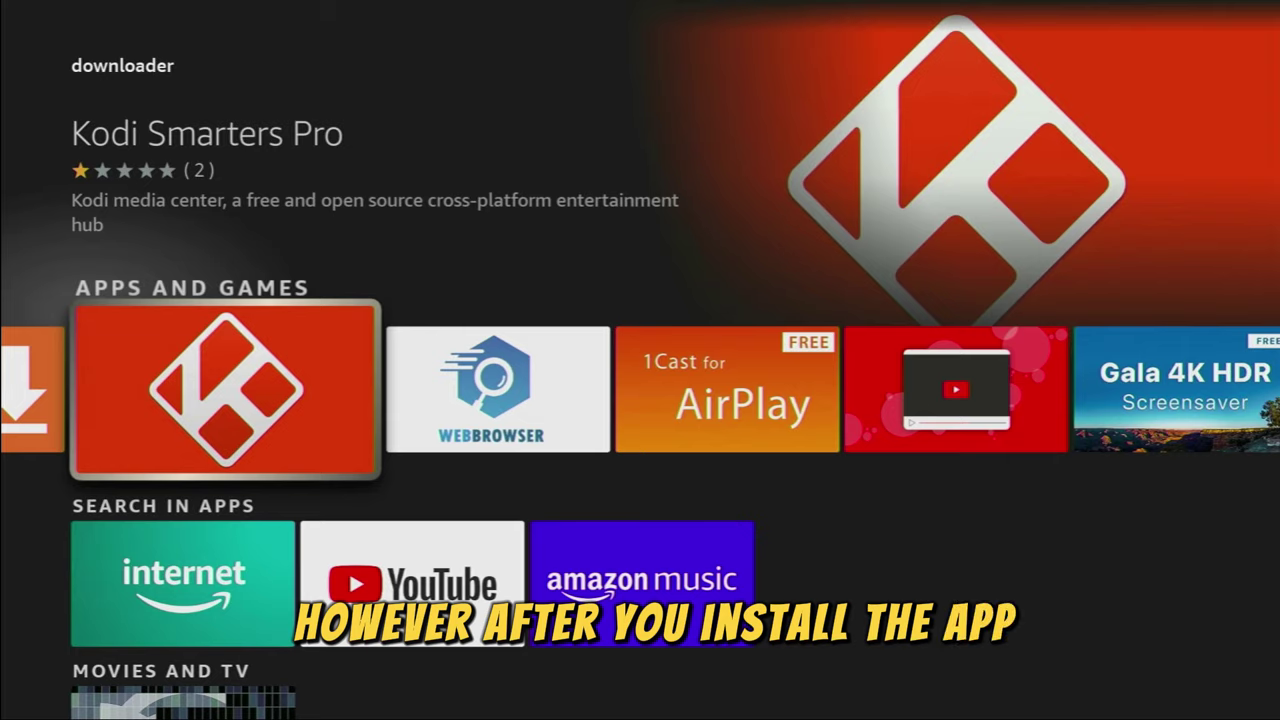
key(Left)
key(Home)
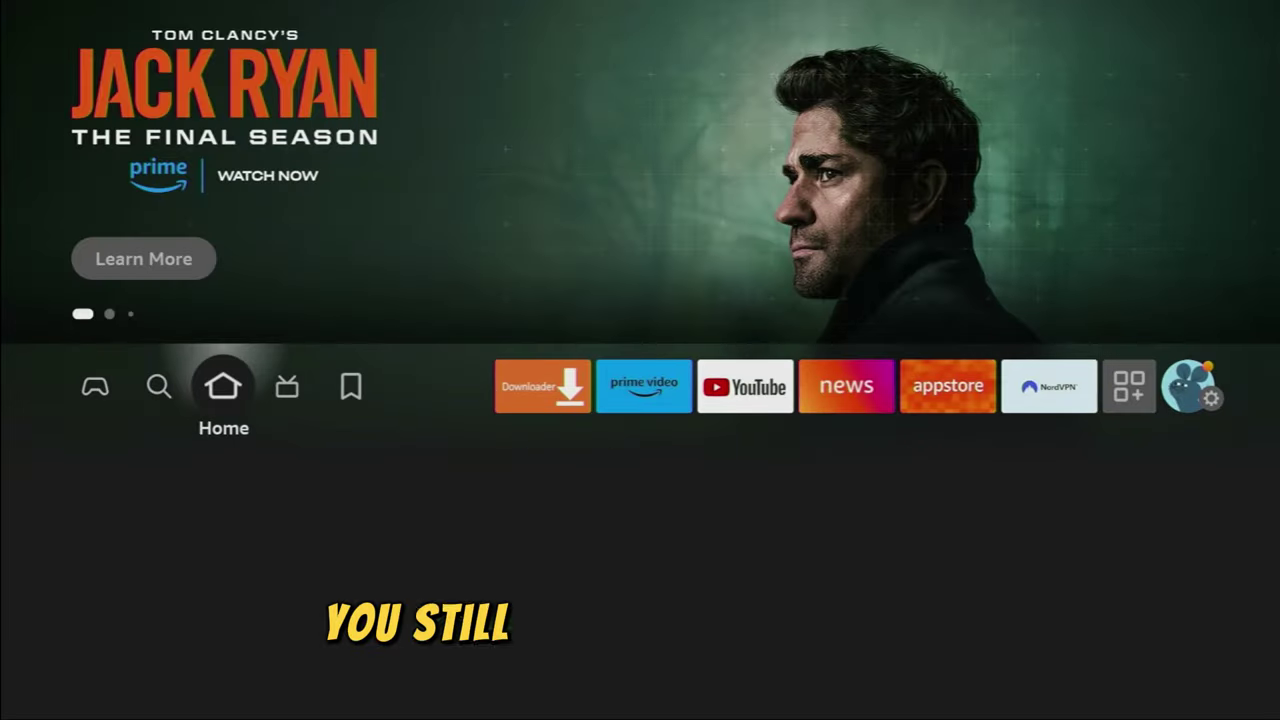
- Navigate from the Settings gear down to My Fire TV and open it
key(Right)
key(Right)
key(Right)
key(Right)
key(Right)
key(Right)
key(Right)
key(Right)
key(Right)
key(Right)
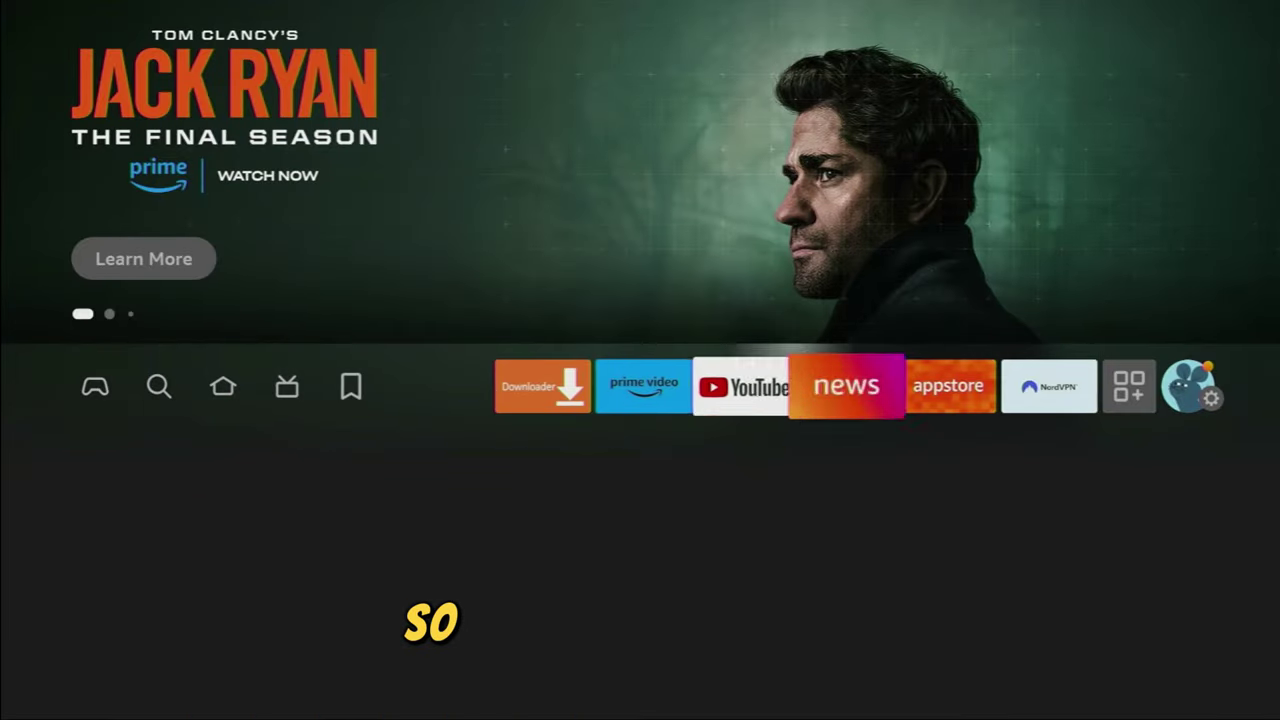
key(Down)
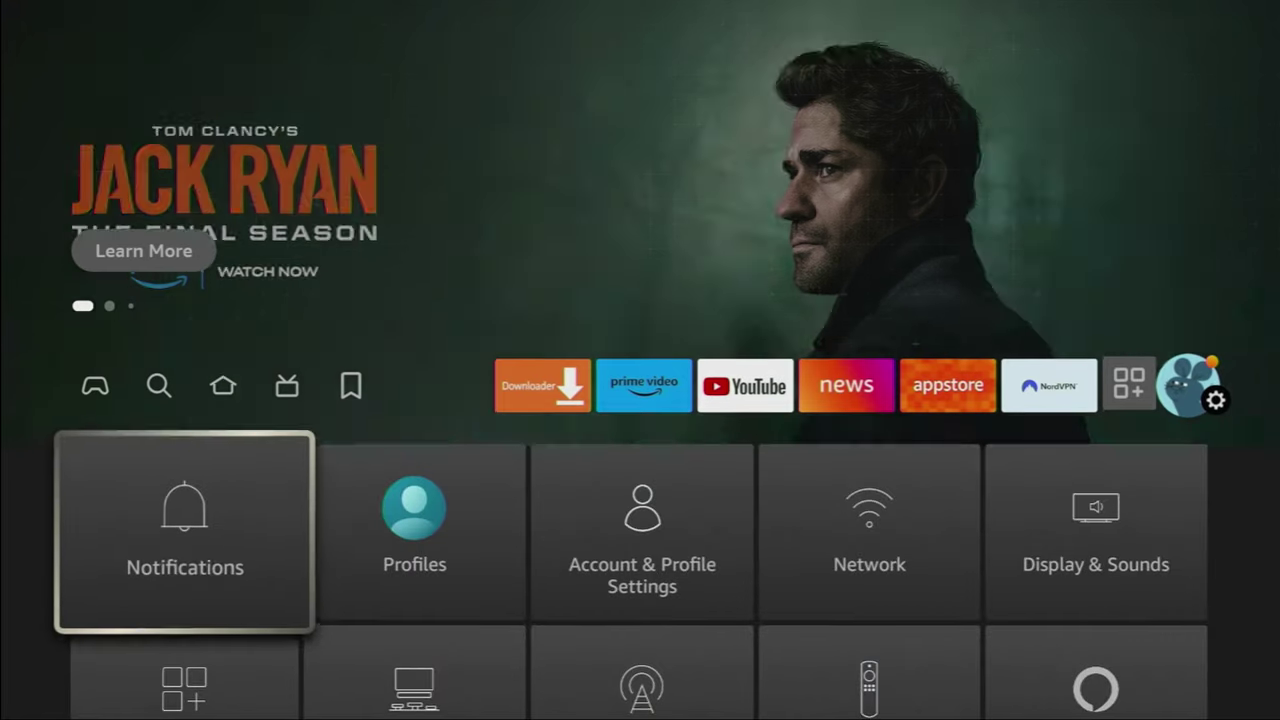
key(Down)
key(Down)
key(Right)
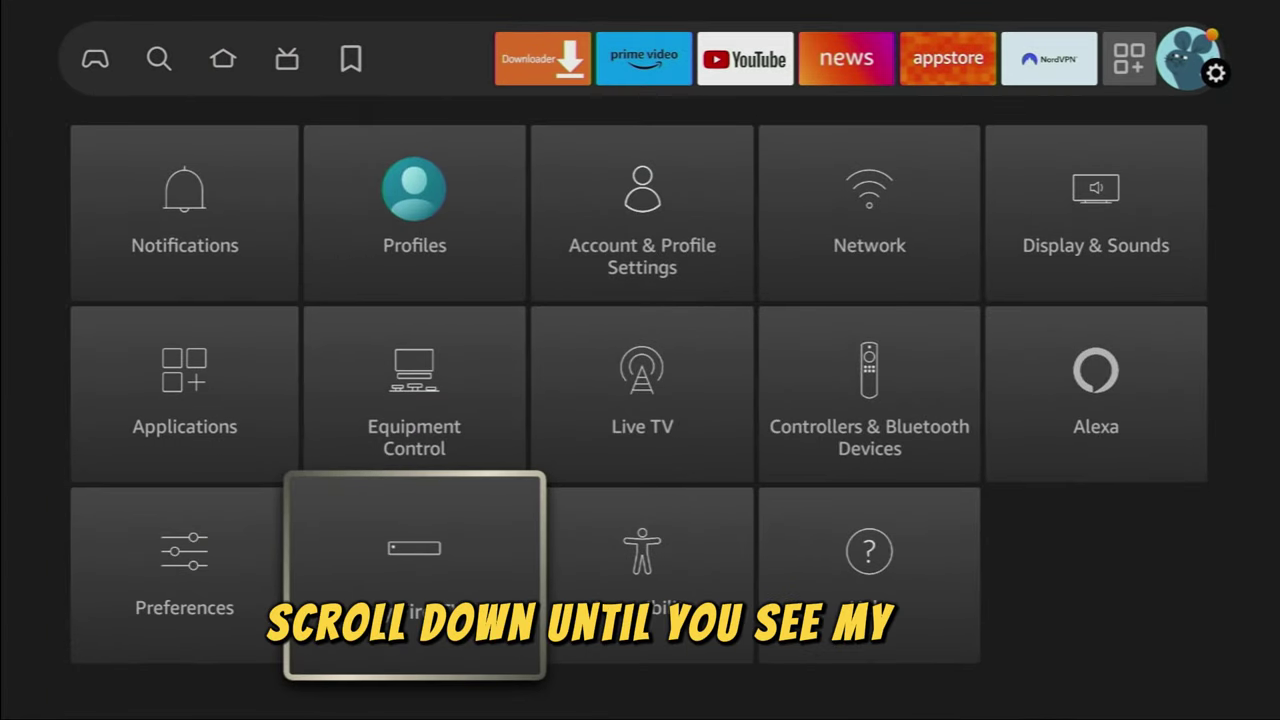
key(Return)
key(Down)
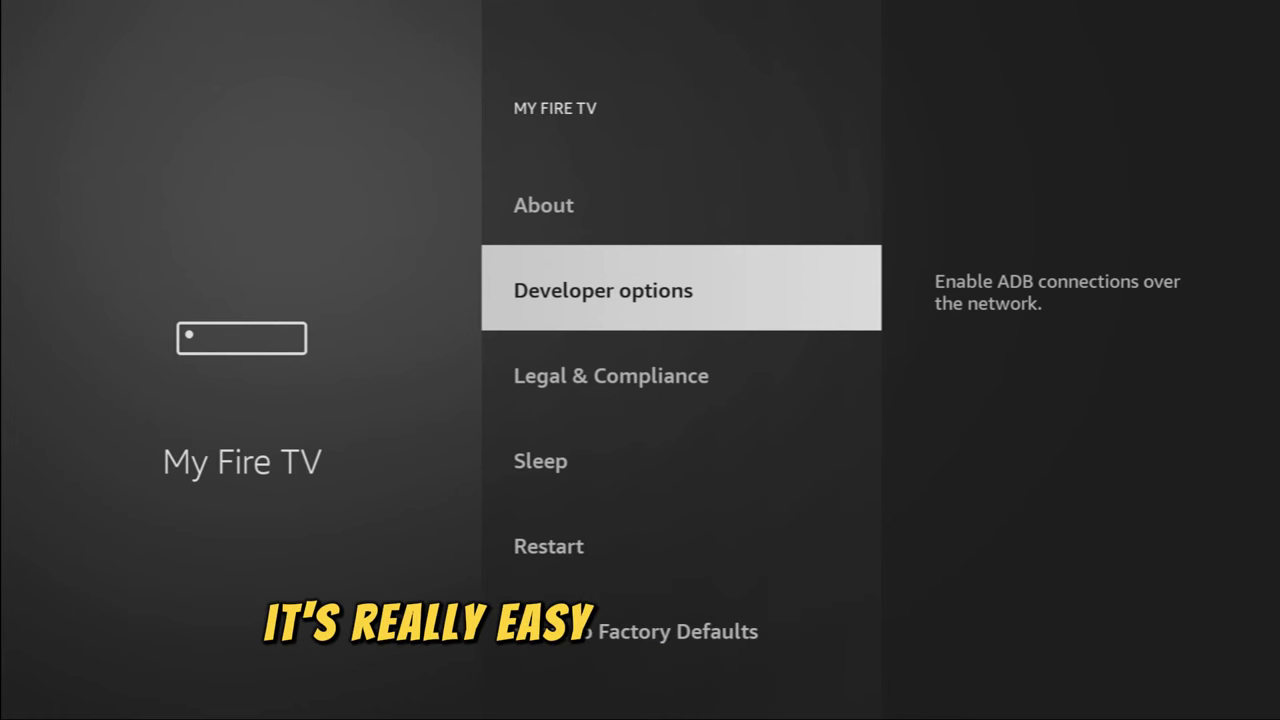
key(Up)
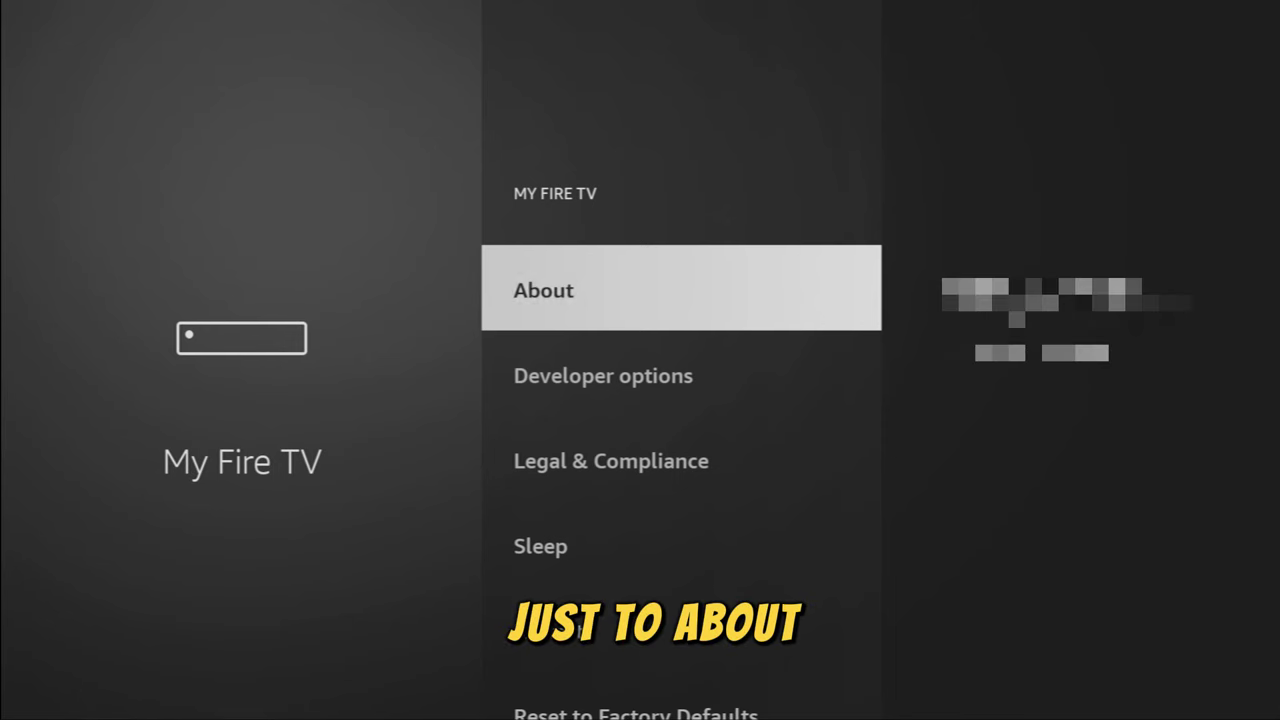
key(Return)
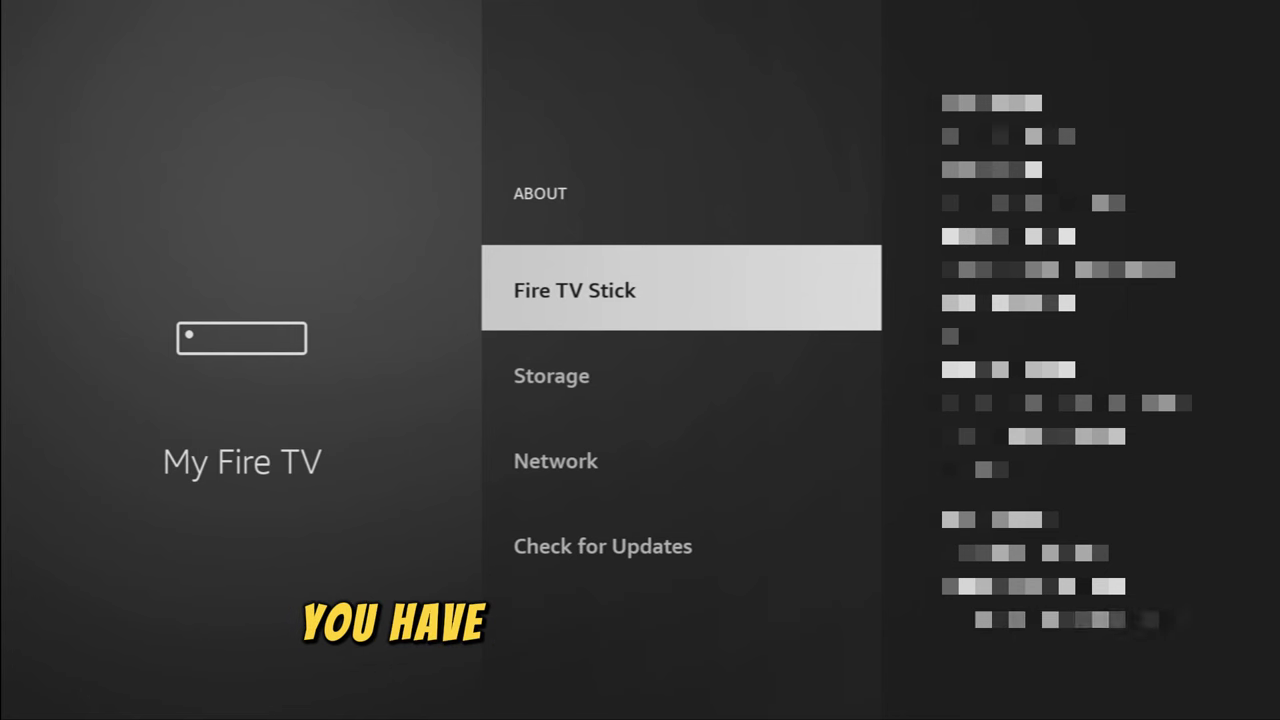
key(Escape)
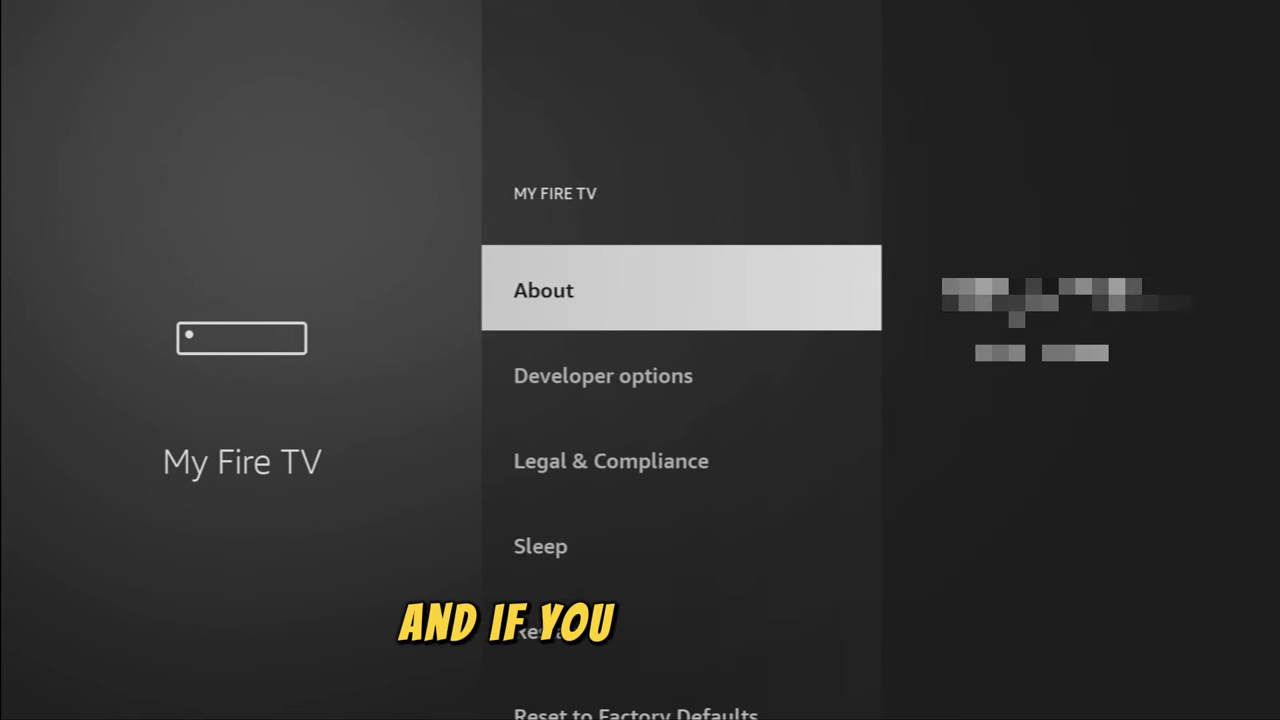
key(Down)
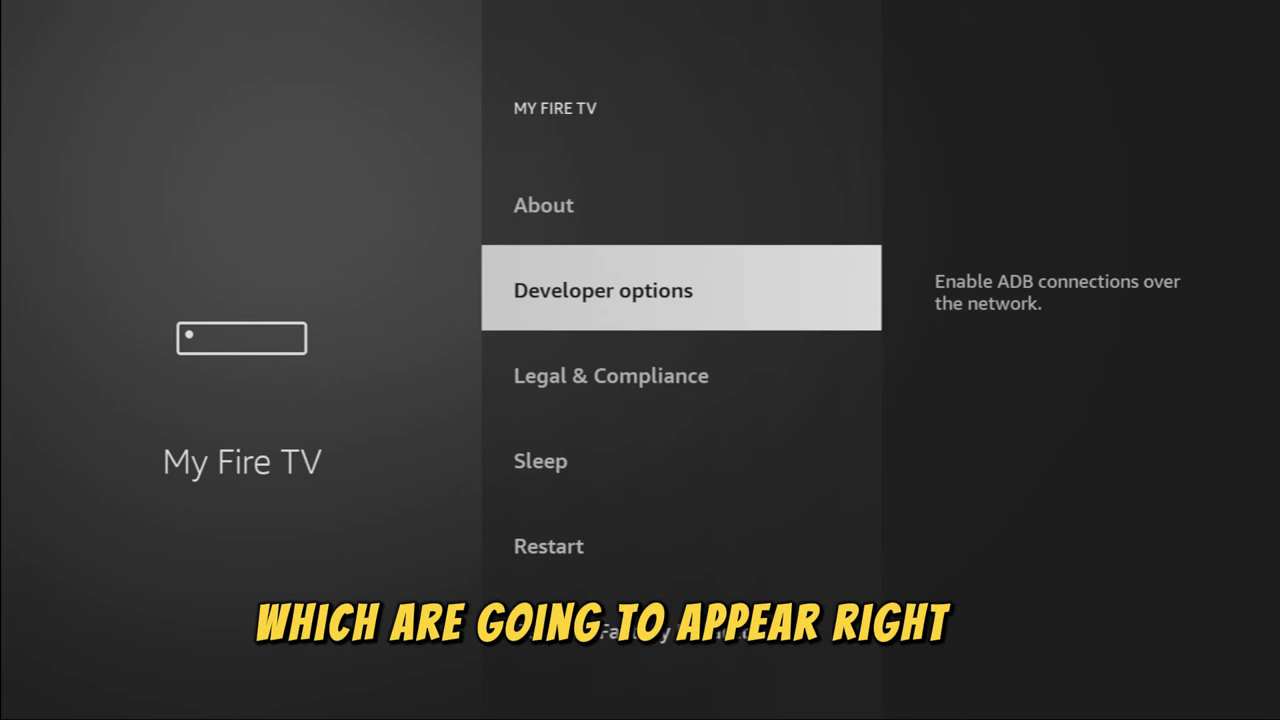
- Toggle ADB debugging off and back on, then open the Install unknown apps list
key(Return)
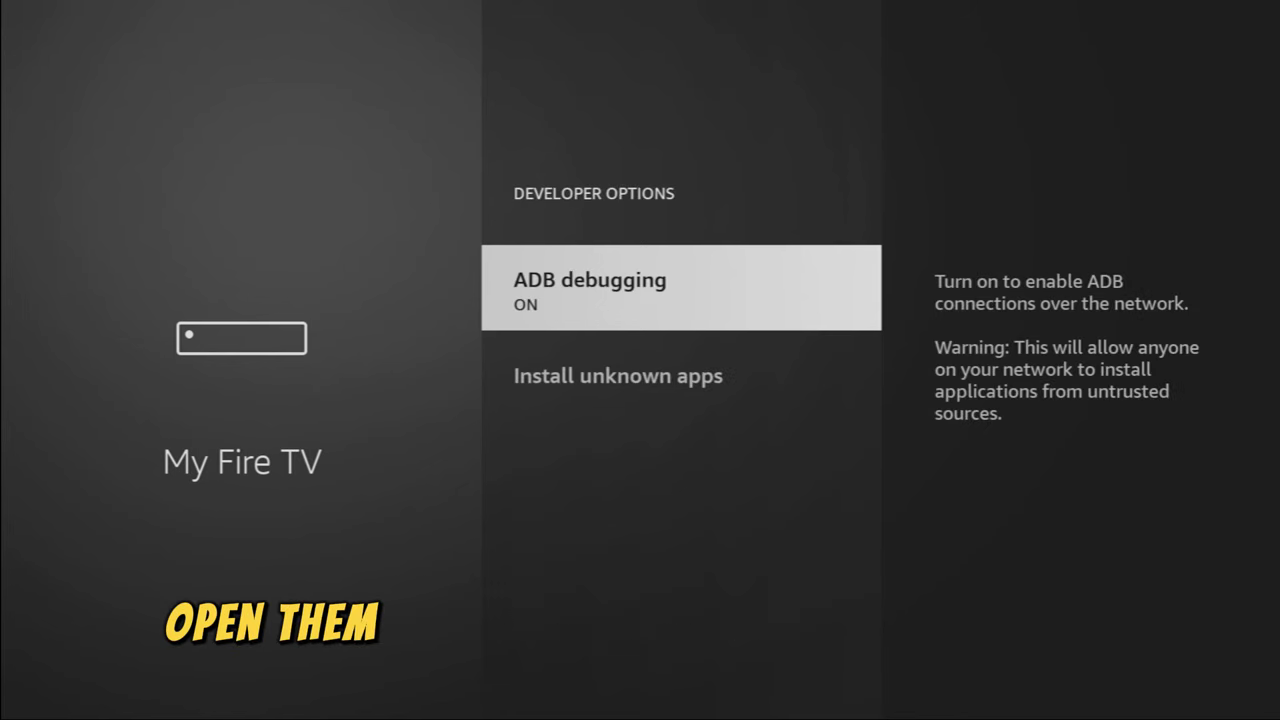
key(Return)
key(Return)
key(Down)
key(Return)
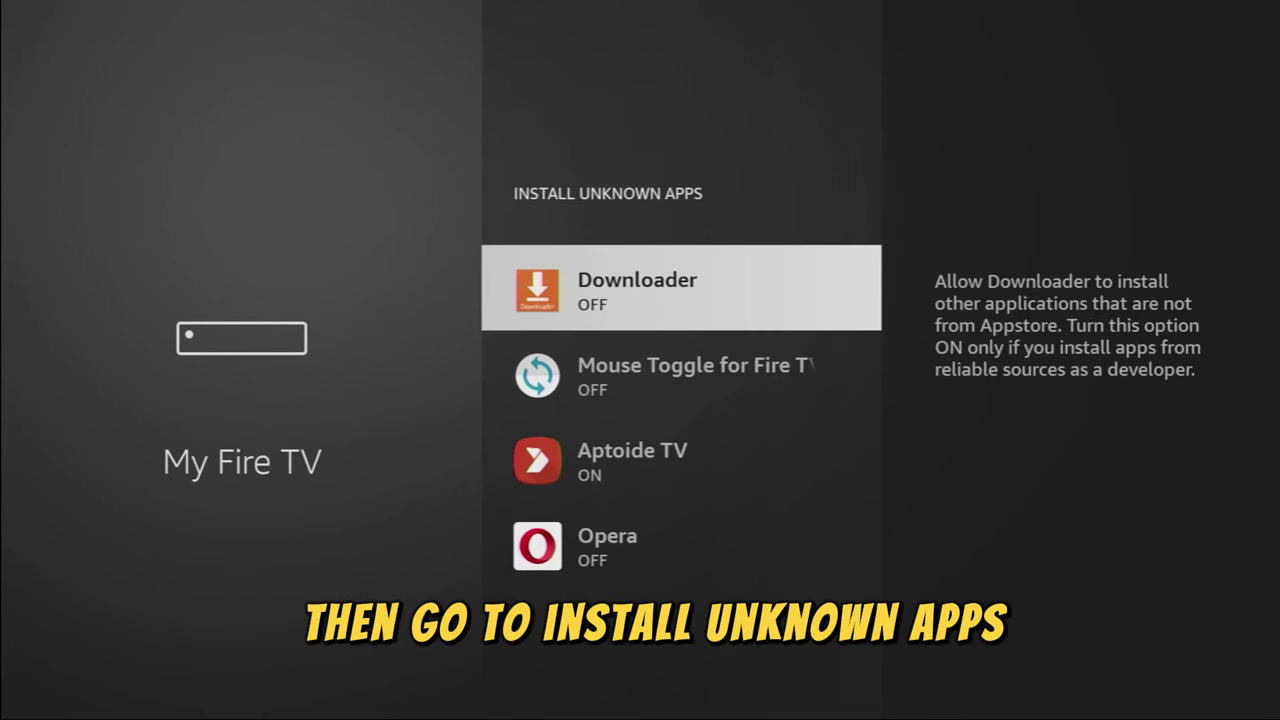
key(Return)
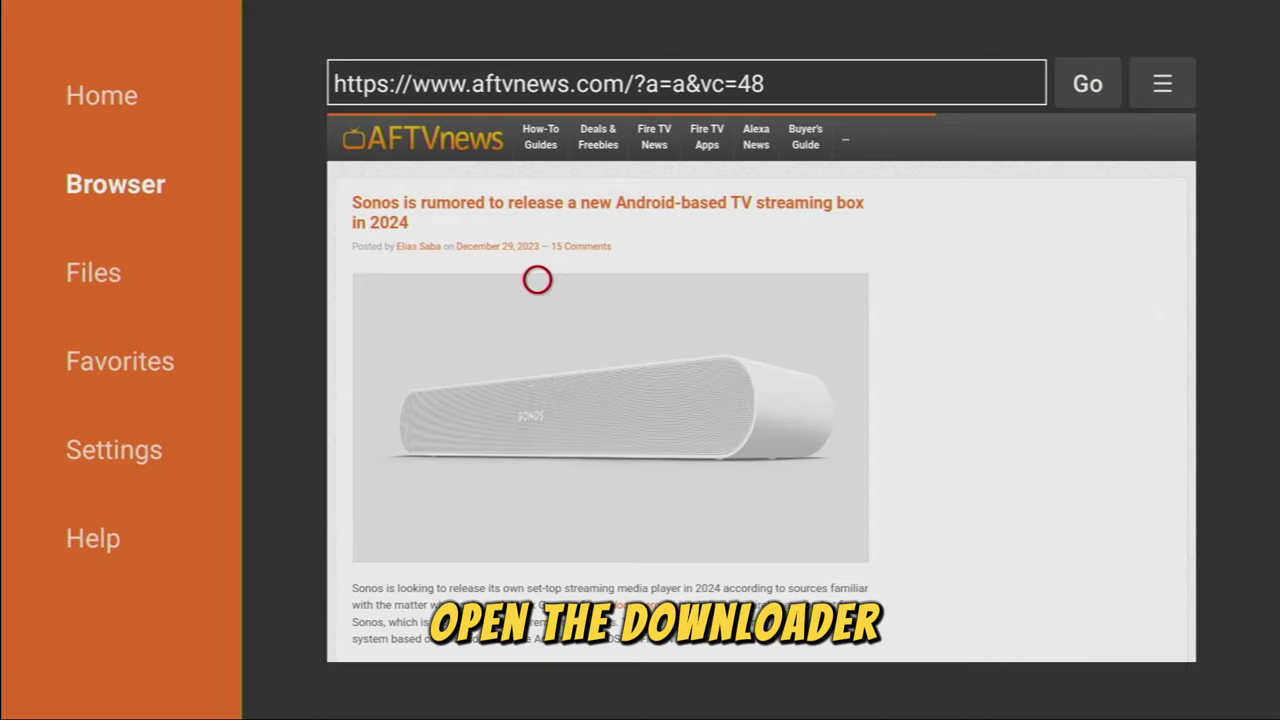
- Switch to Downloader's Home section and select its URL box
key(Left)
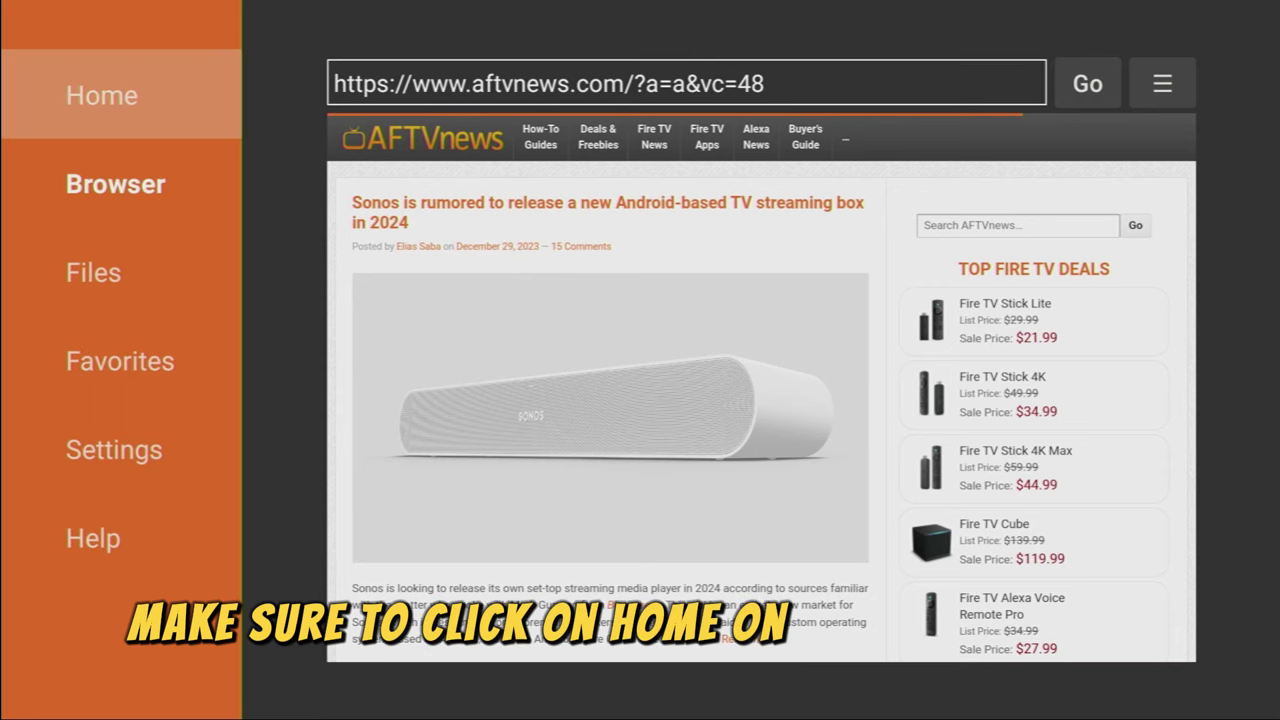
key(Return)
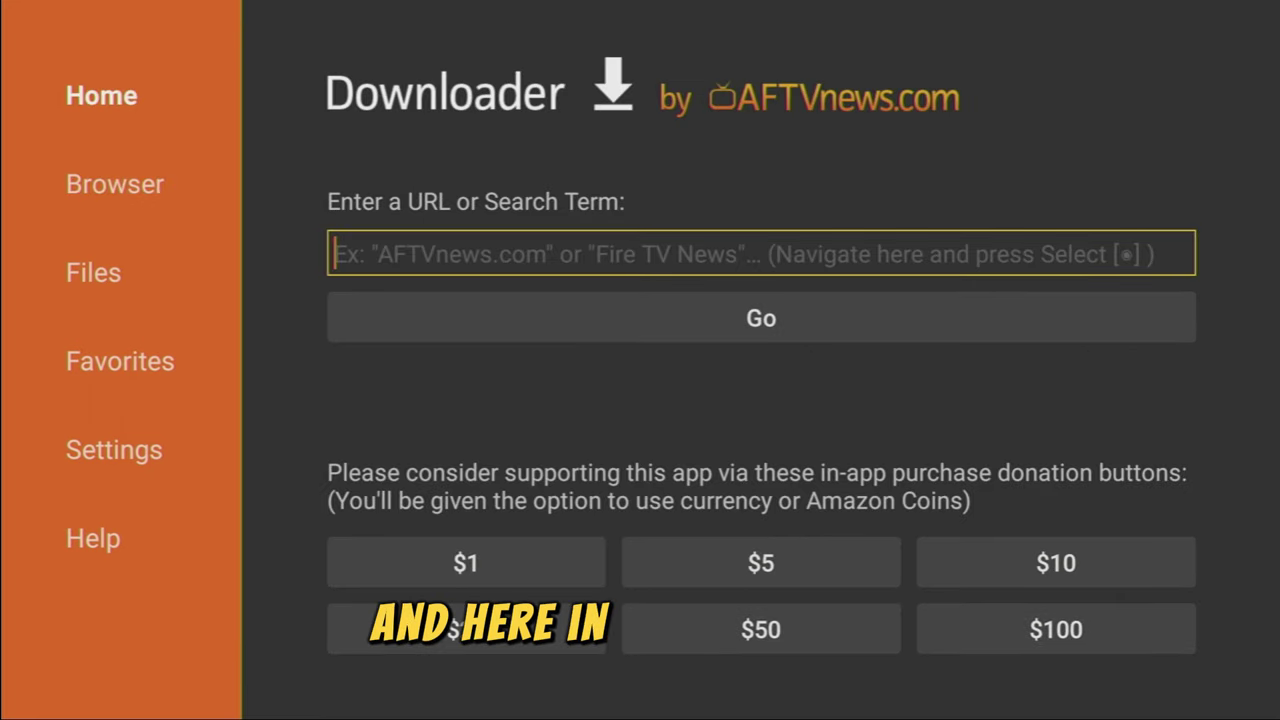
key(Return)
- Enter code 28907 on the keyboard and load the Firetvsticks Downloads page
key(Up)
key(Right)
key(Return)
key(Left)
key(Left)
key(Left)
key(Left)
key(Return)
key(Return)
key(Right)
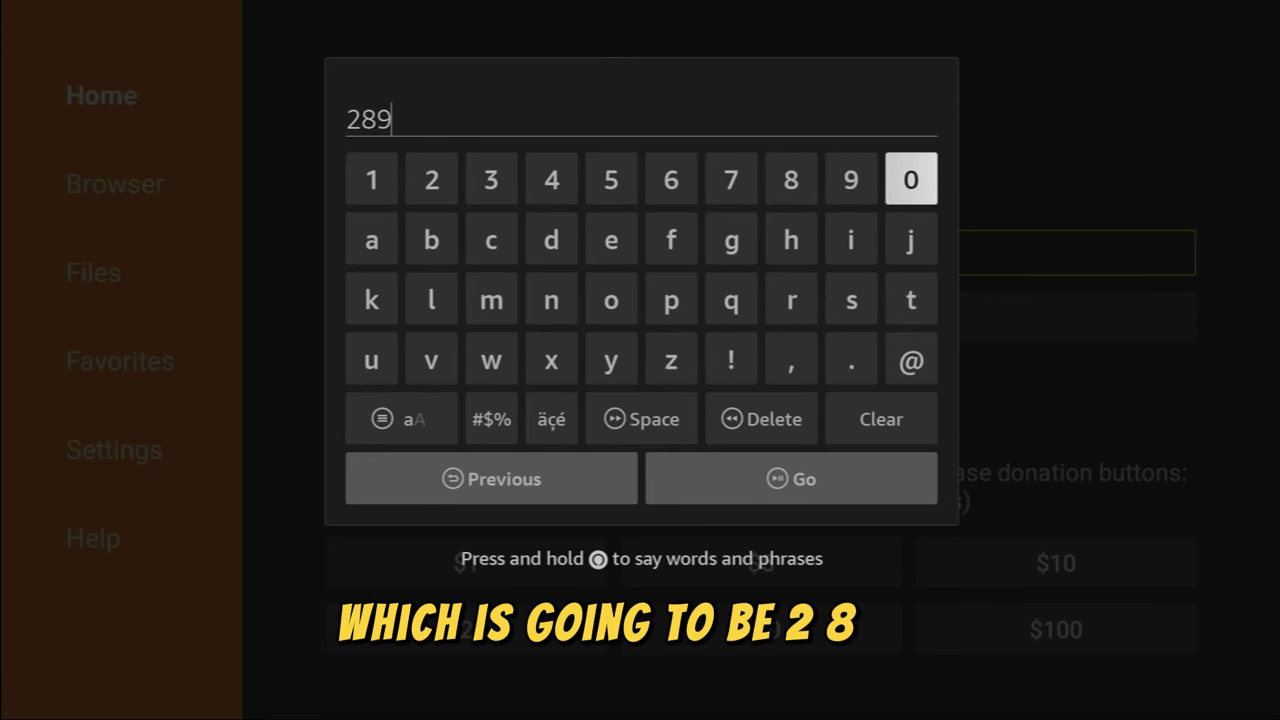
key(Return)
key(Left)
key(Left)
key(Left)
key(Return)
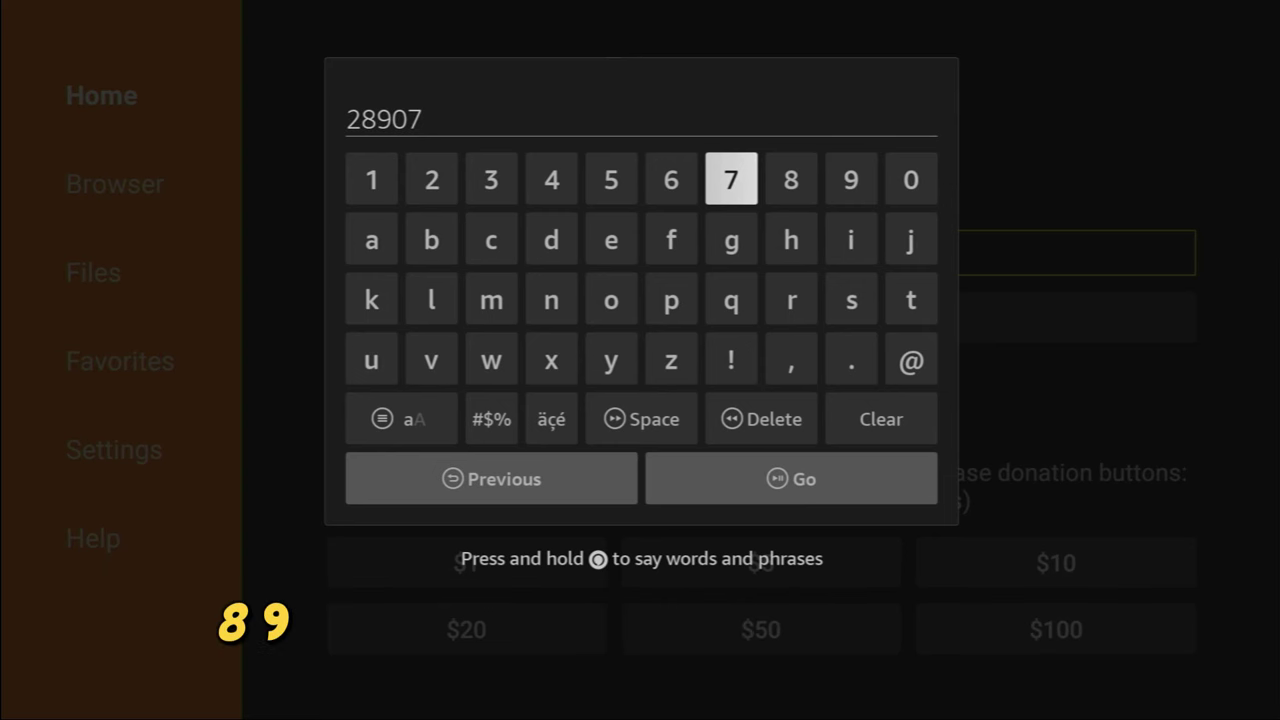
key(Down)
key(Down)
key(Down)
key(Down)
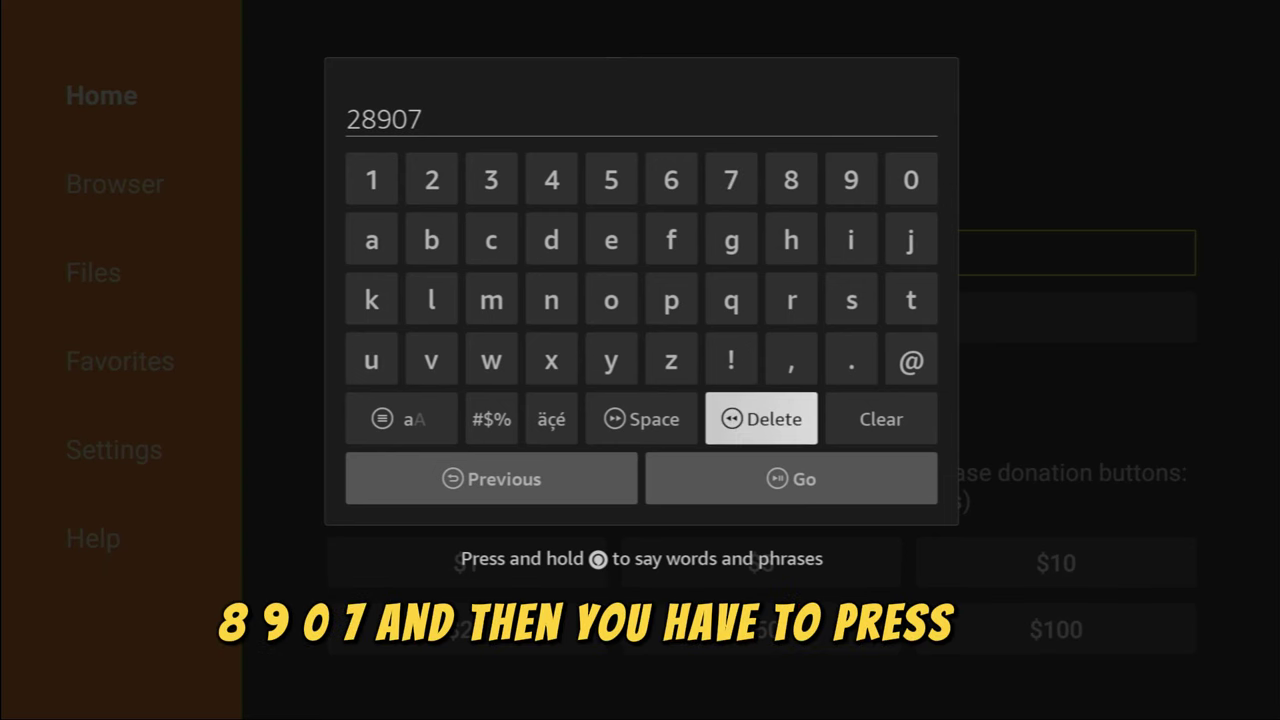
key(Down)
key(Return)
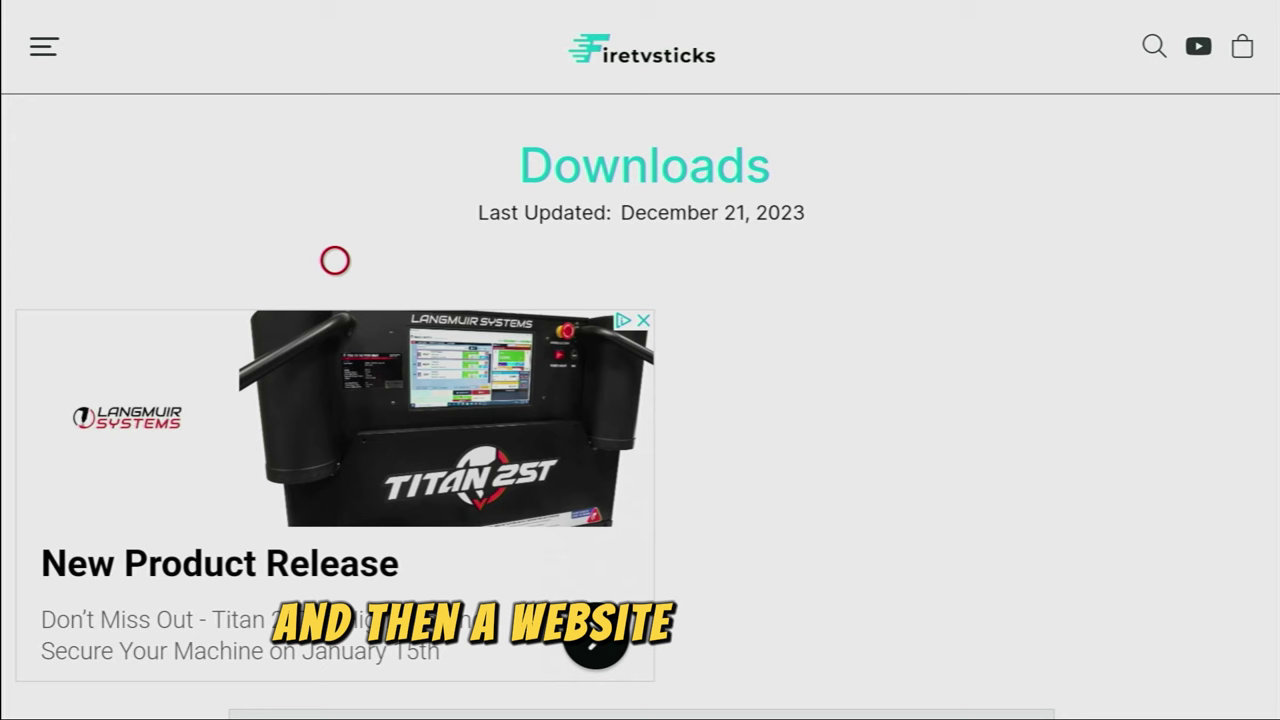
- Open Swipis's category and download link, dismiss the pop-up ad, and scroll to the download buttons
key(Down)
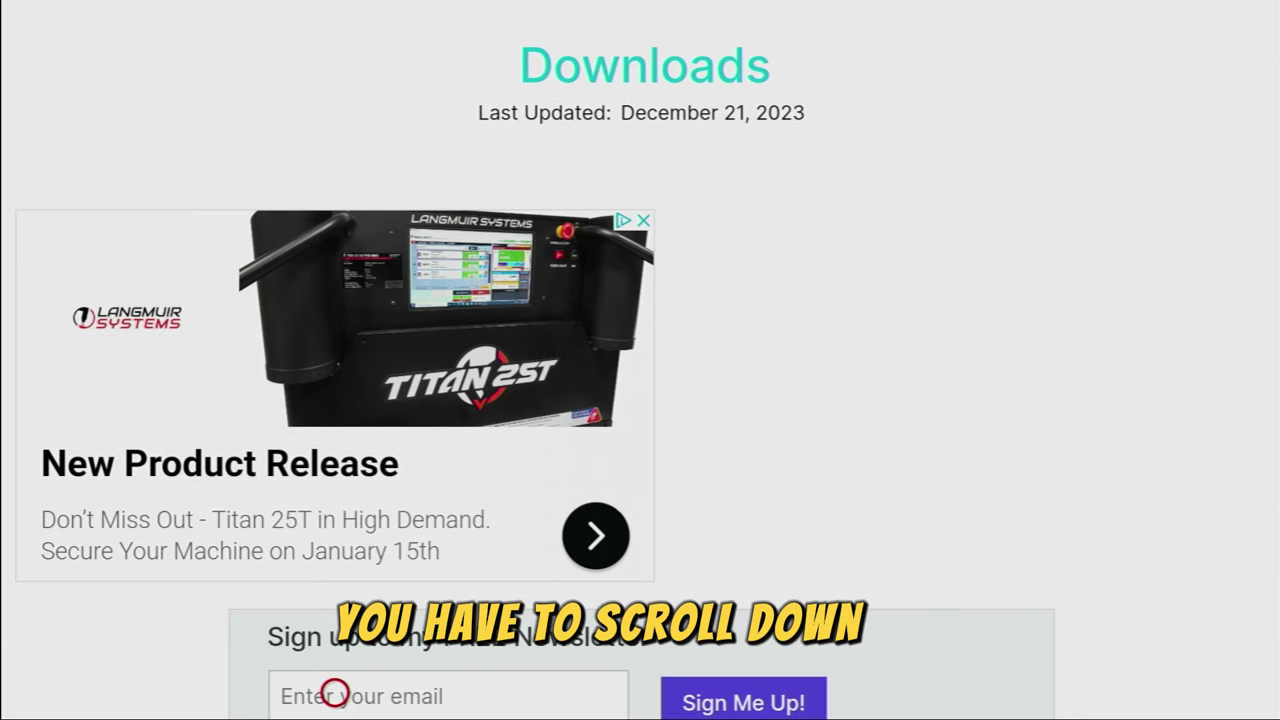
key(Down)
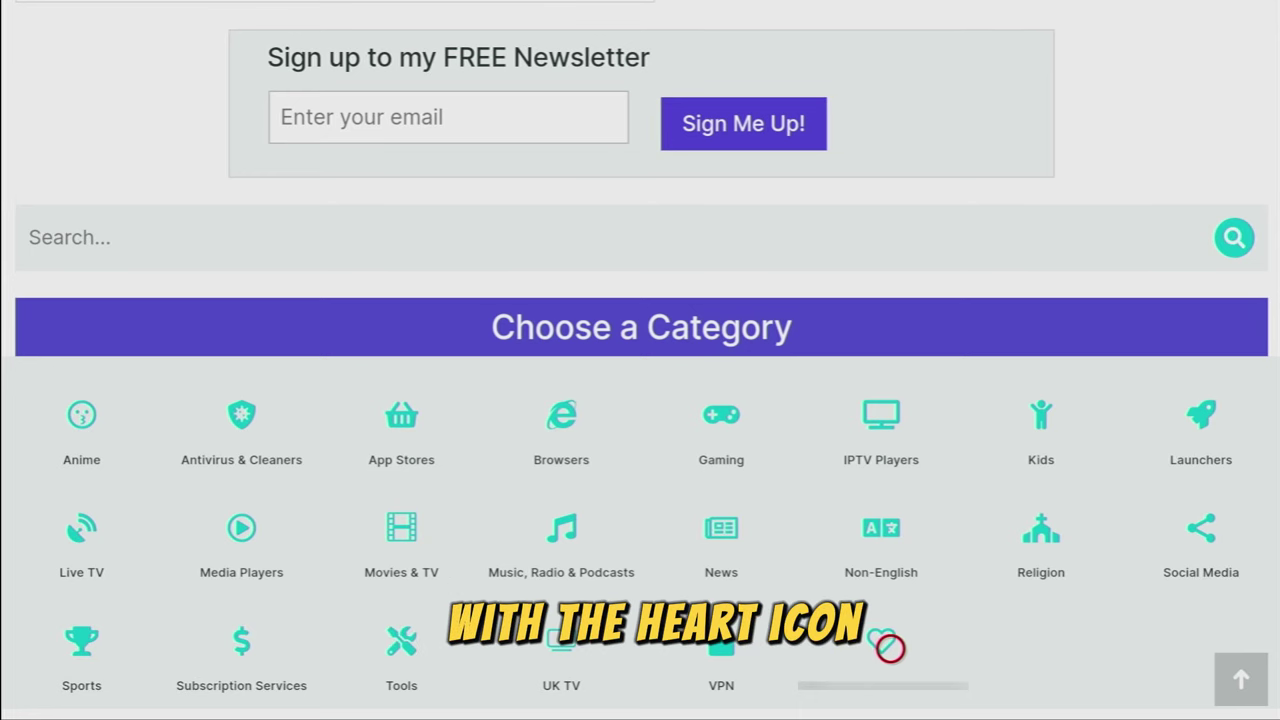
click(889, 648)
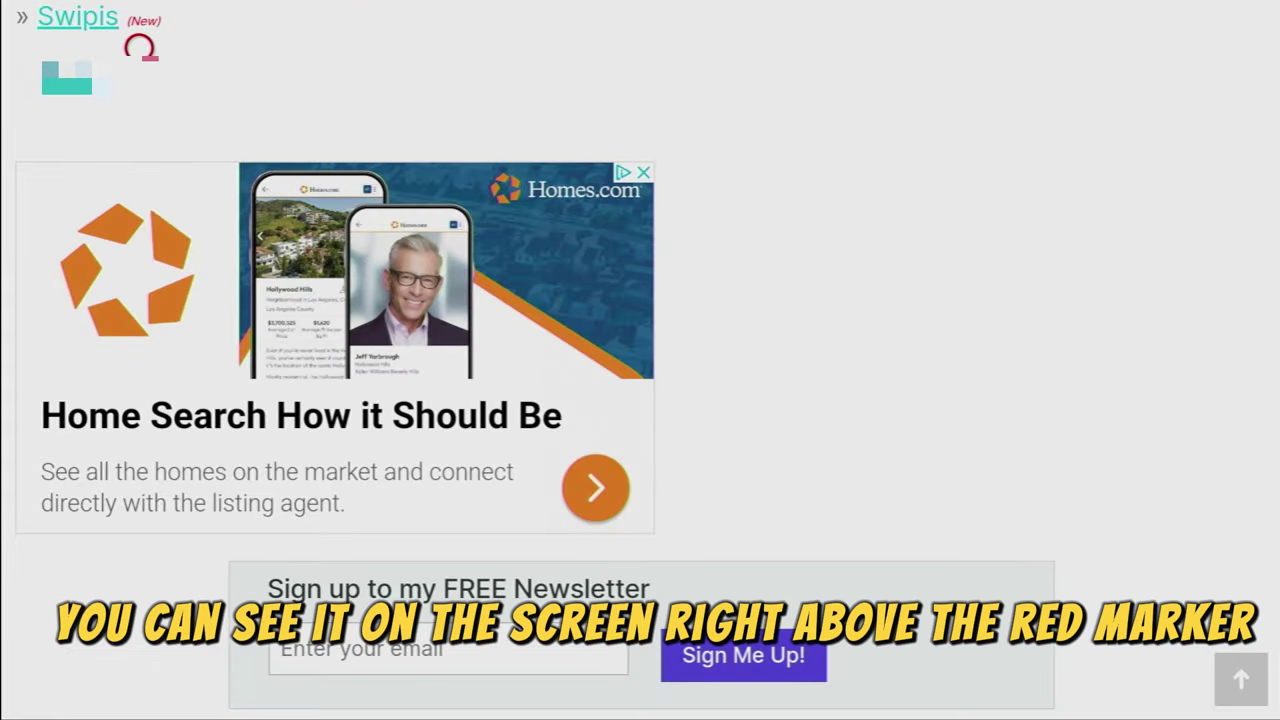
click(141, 47)
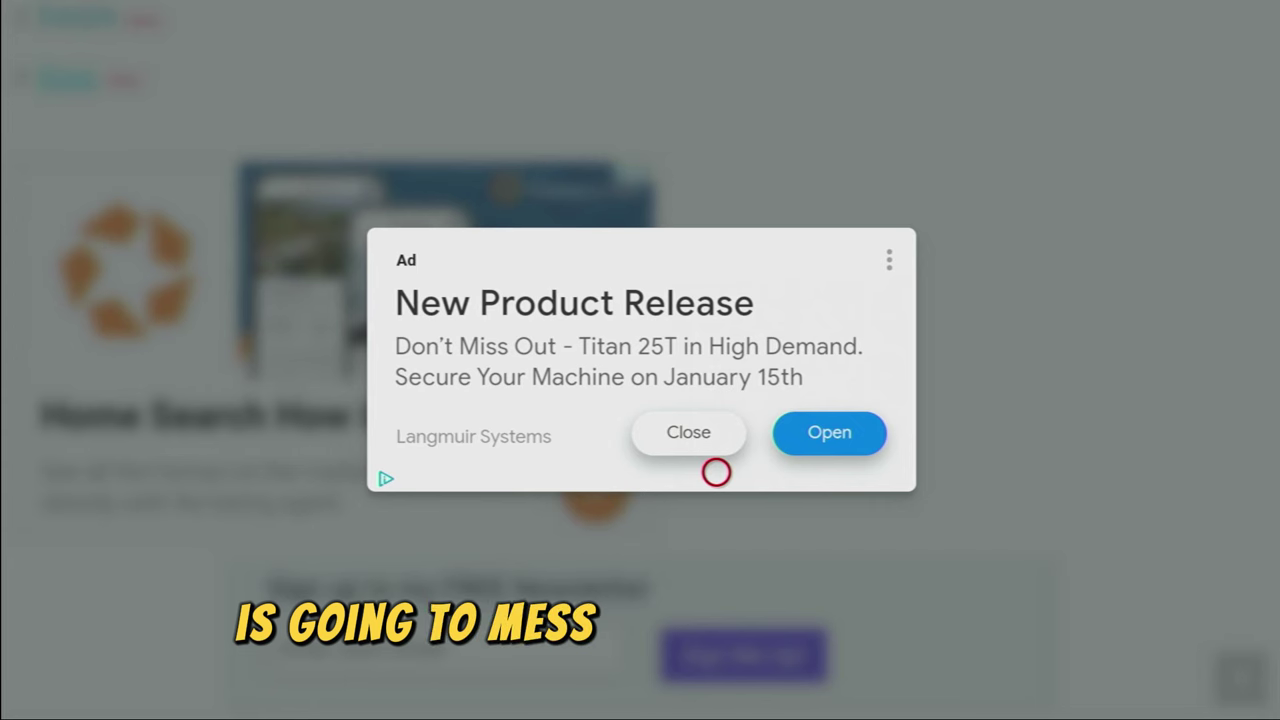
click(716, 438)
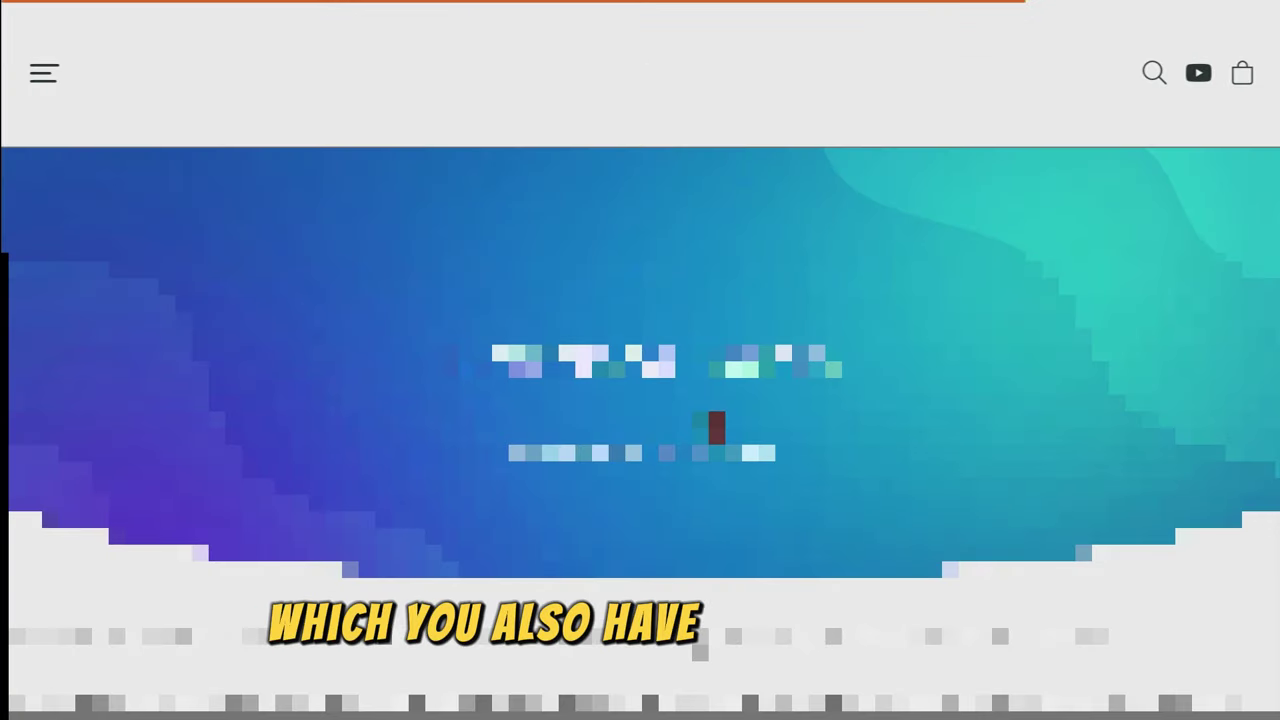
scroll(716, 428, down, 10)
scroll(669, 69, up, 1)
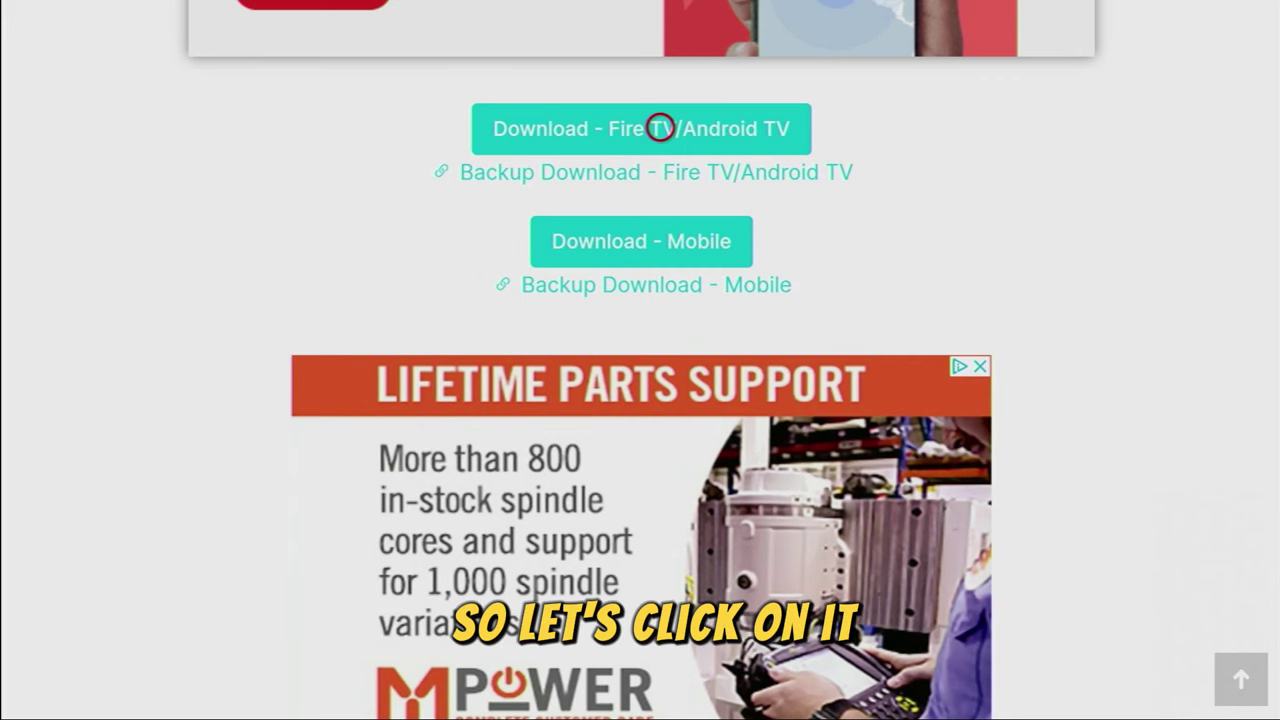
- Download and install the Fire TV/Android TV version, choosing DONE instead of opening it
click(660, 128)
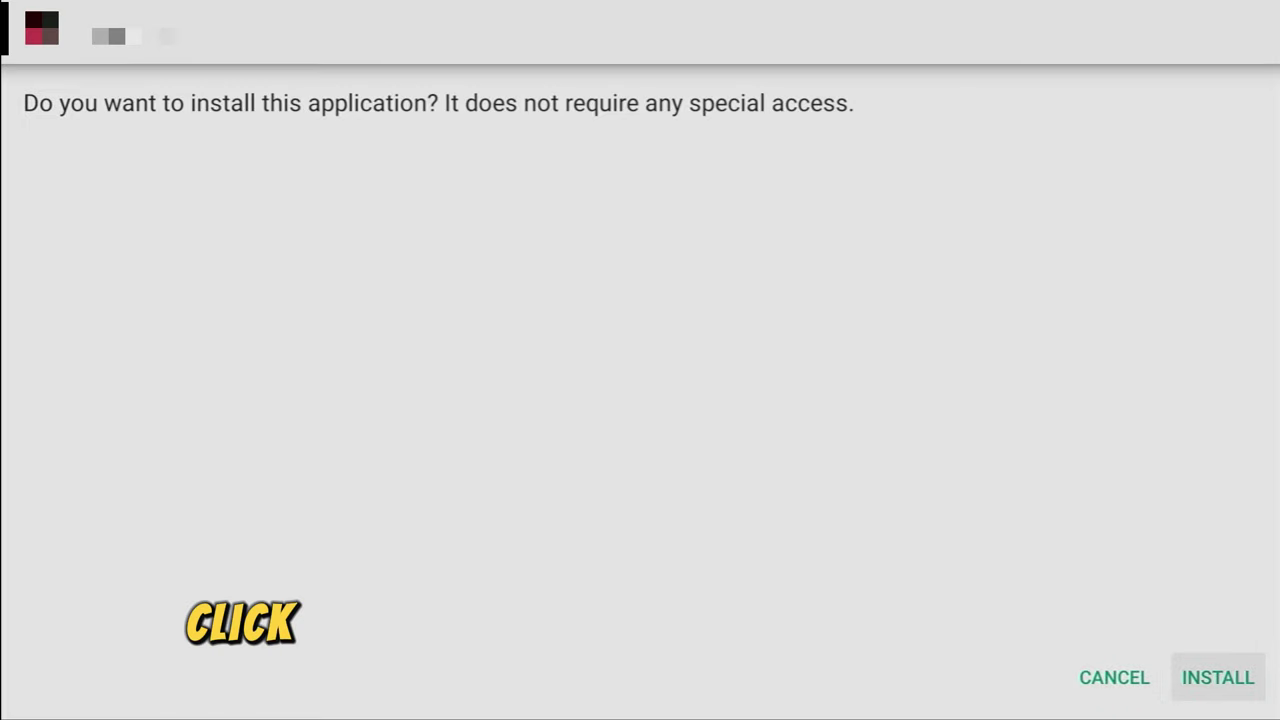
key(Return)
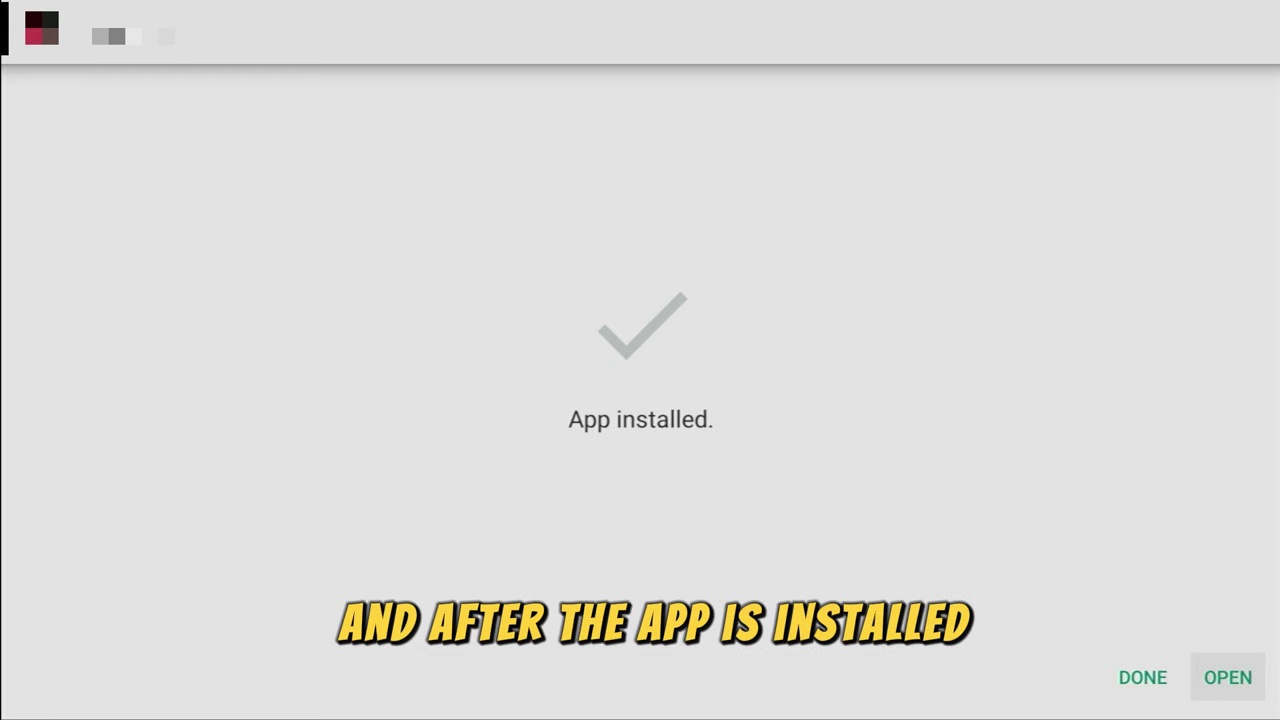
key(Left)
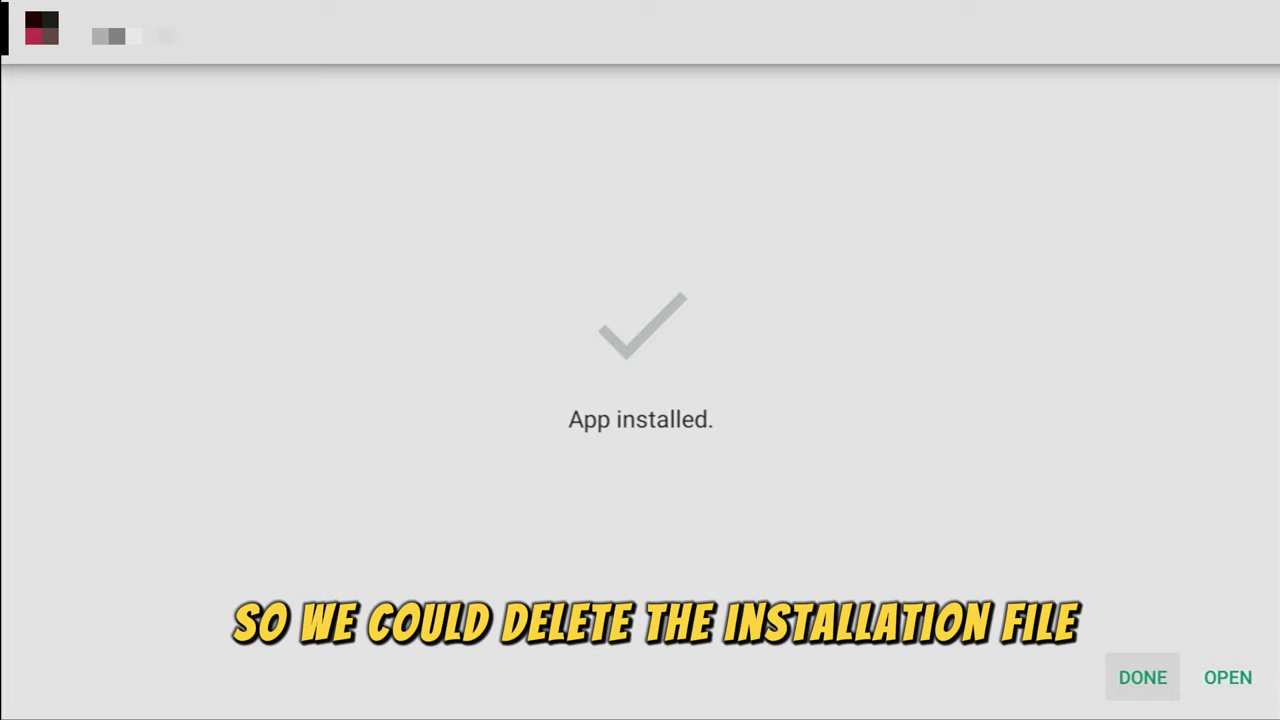
- Return to Downloader and delete Swipis_v2.6.1[Android_TV].apk, confirming the deletion
key(Return)
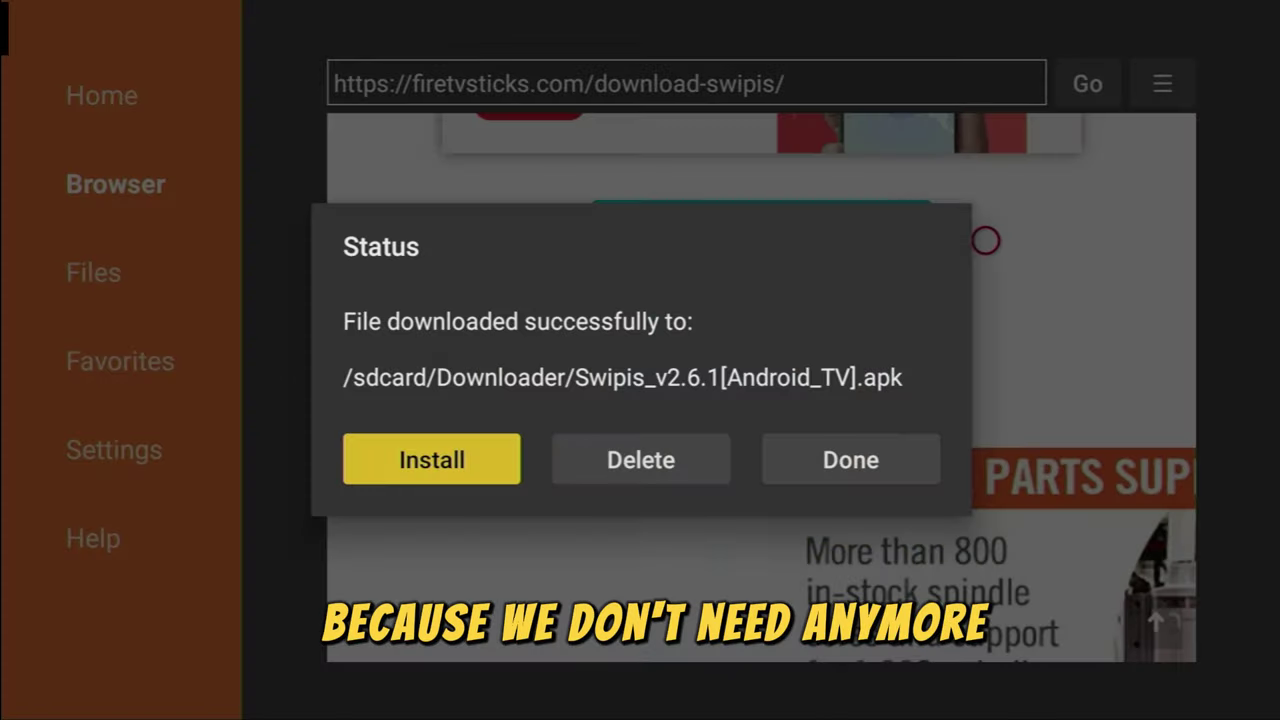
key(Right)
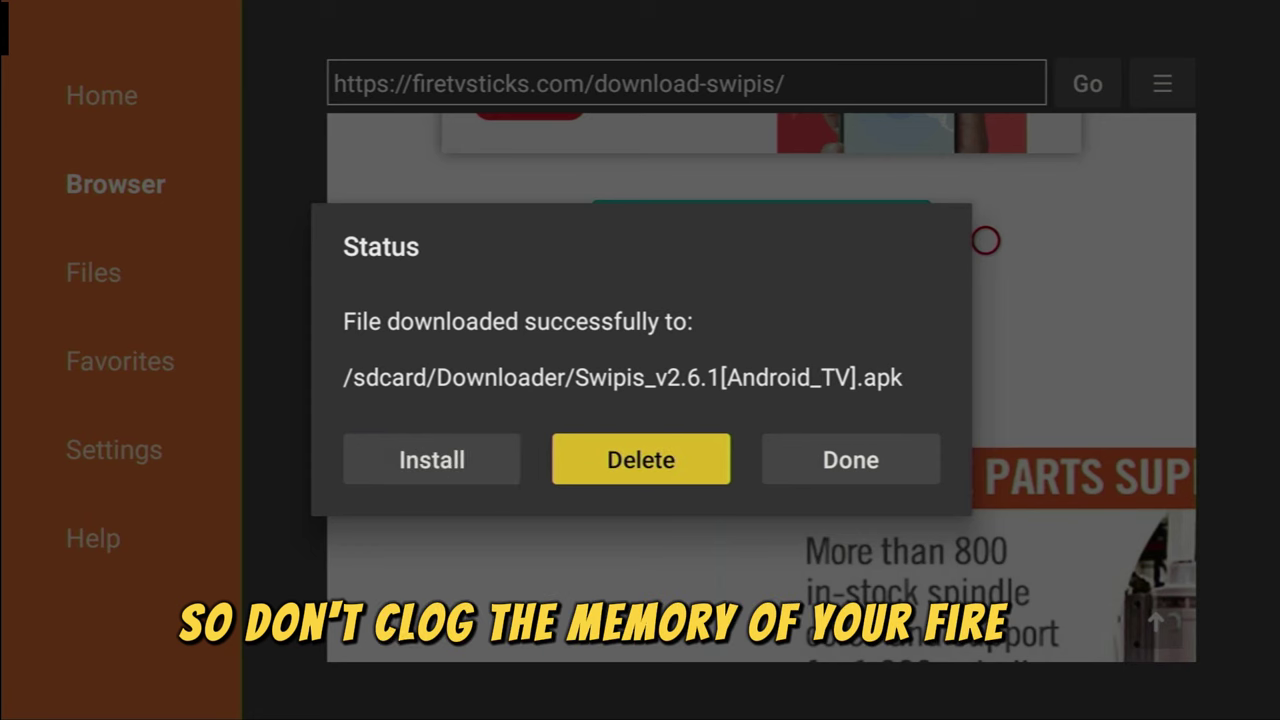
key(Return)
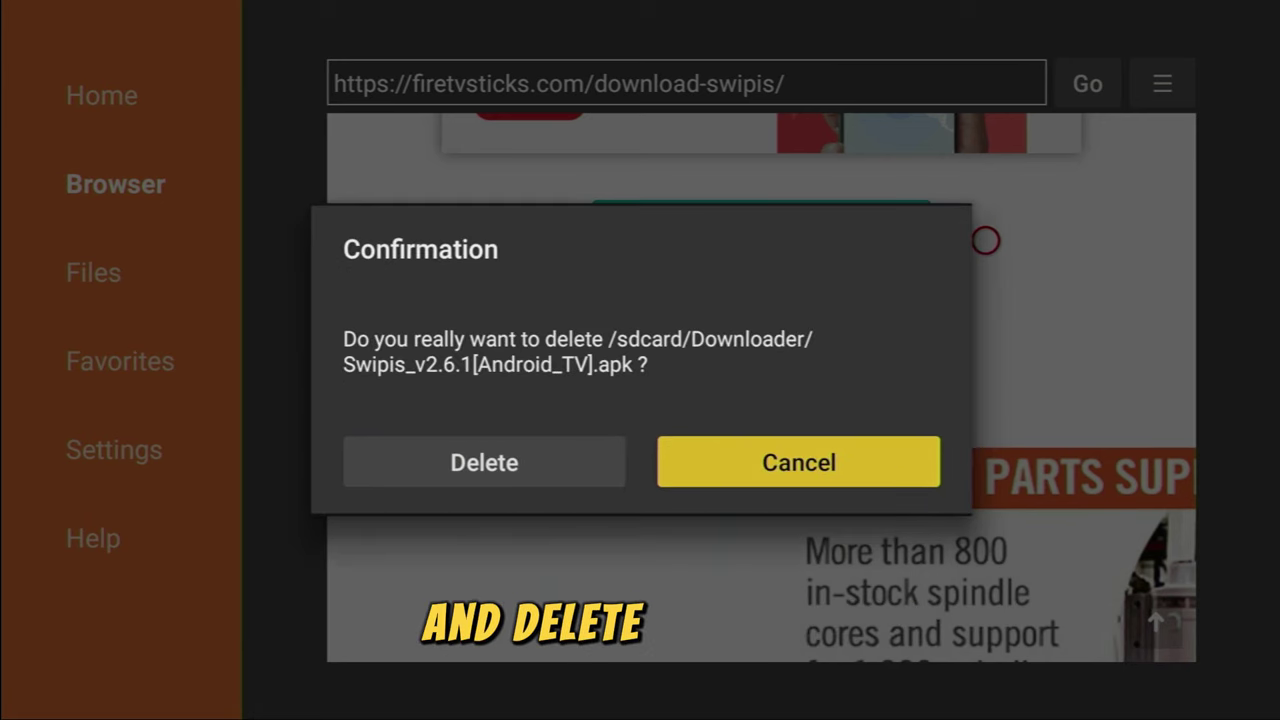
key(Left)
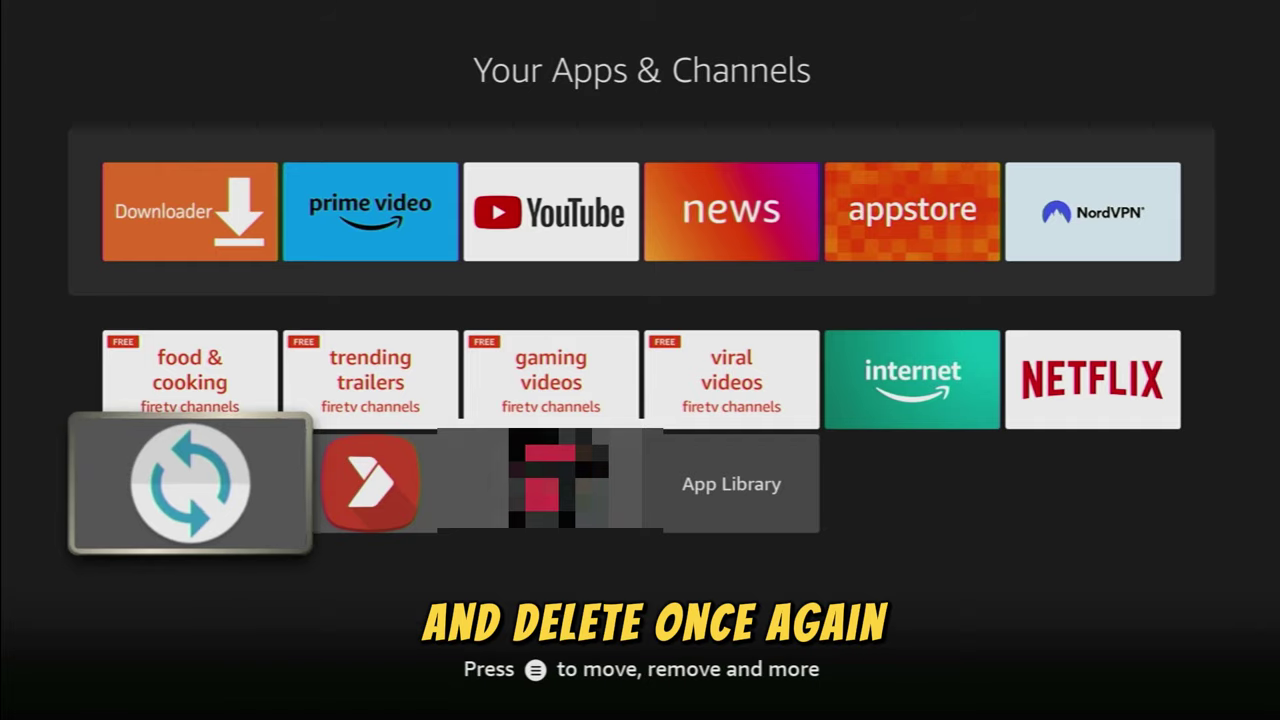
key(Right)
key(Right)
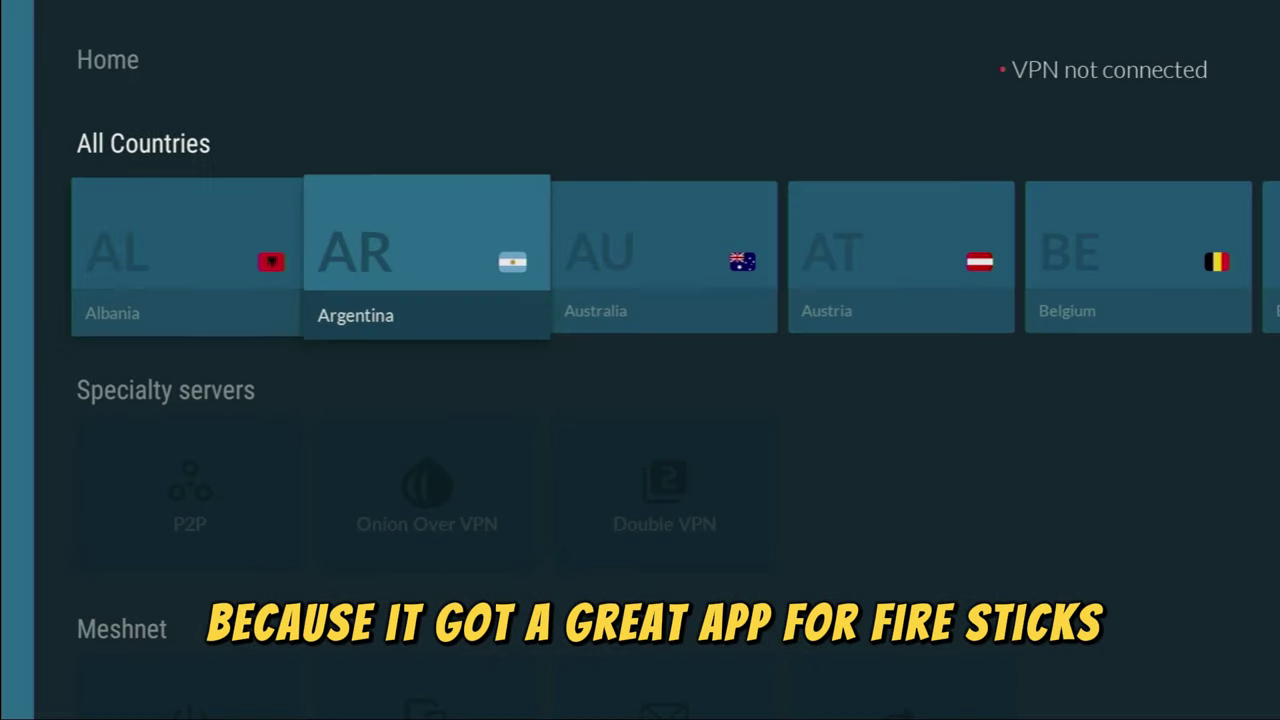
- Move along All Countries past Belgium through Japan to Poland and connect to Poland #210
key(Right)
key(Right)
key(Right)
key(Right)
key(Right)
key(Right)
key(Right)
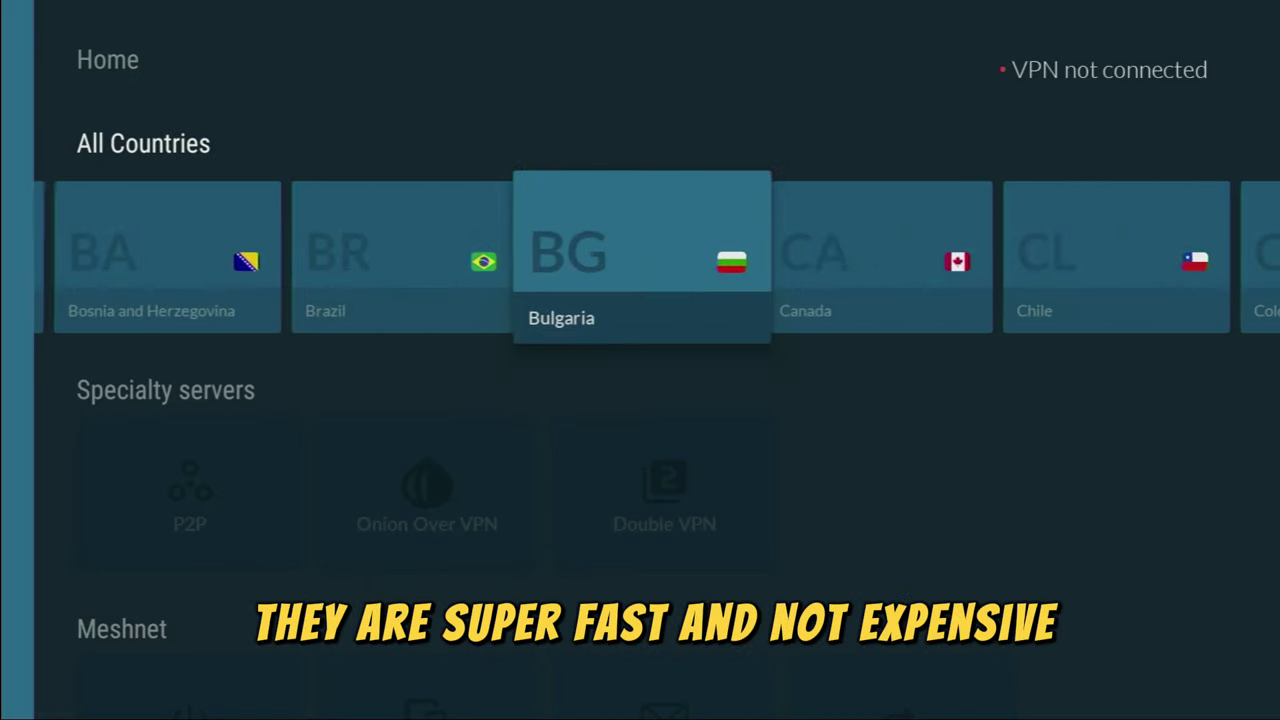
key(Right)
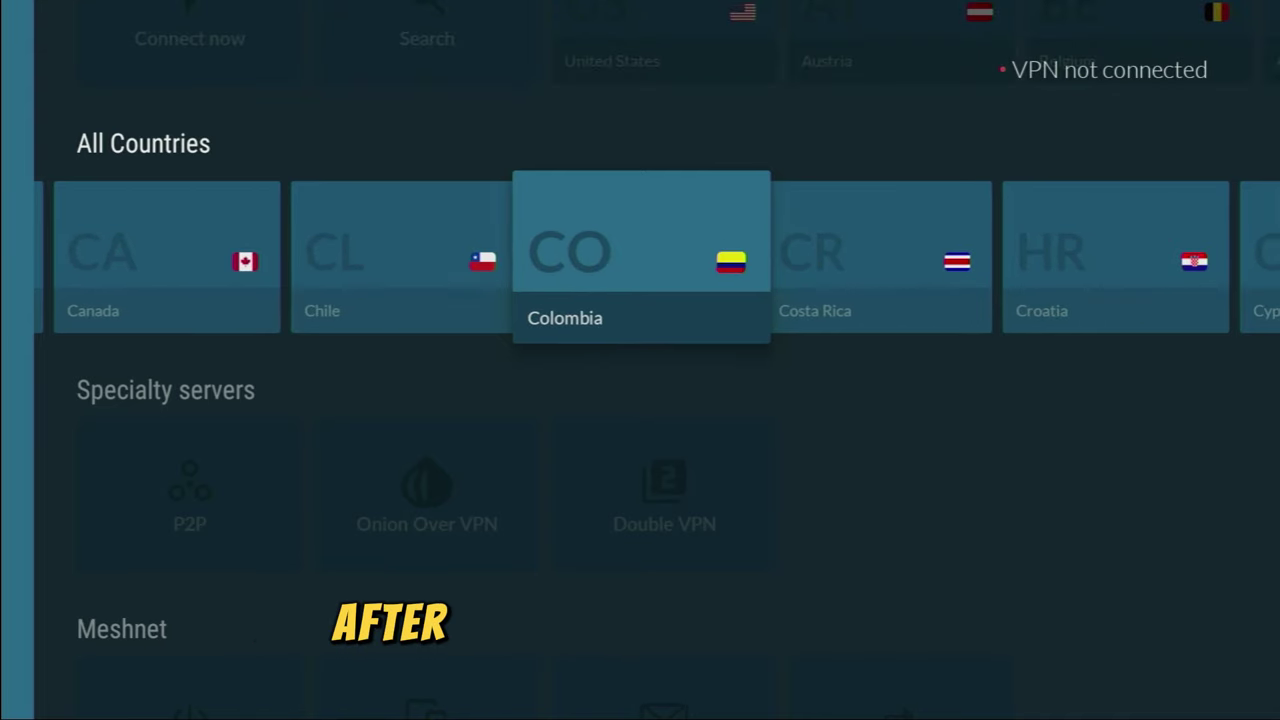
key(Right)
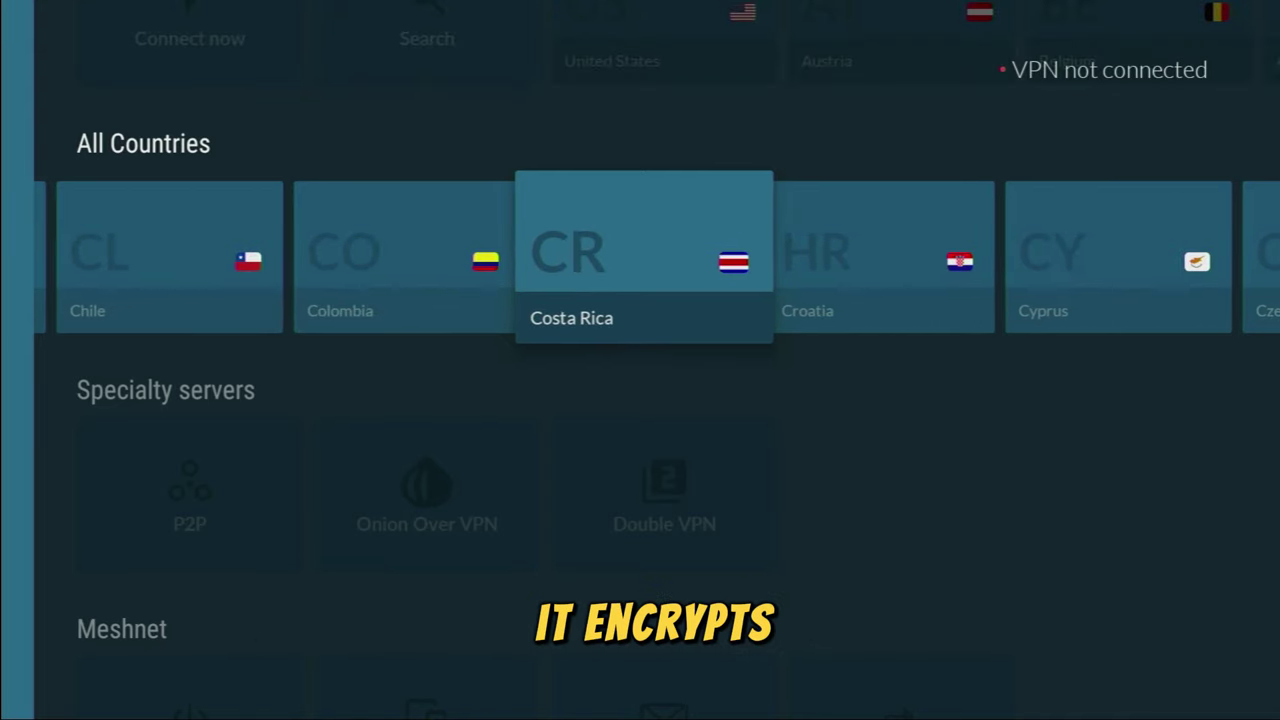
key(Right)
key(Right)
key(Right)
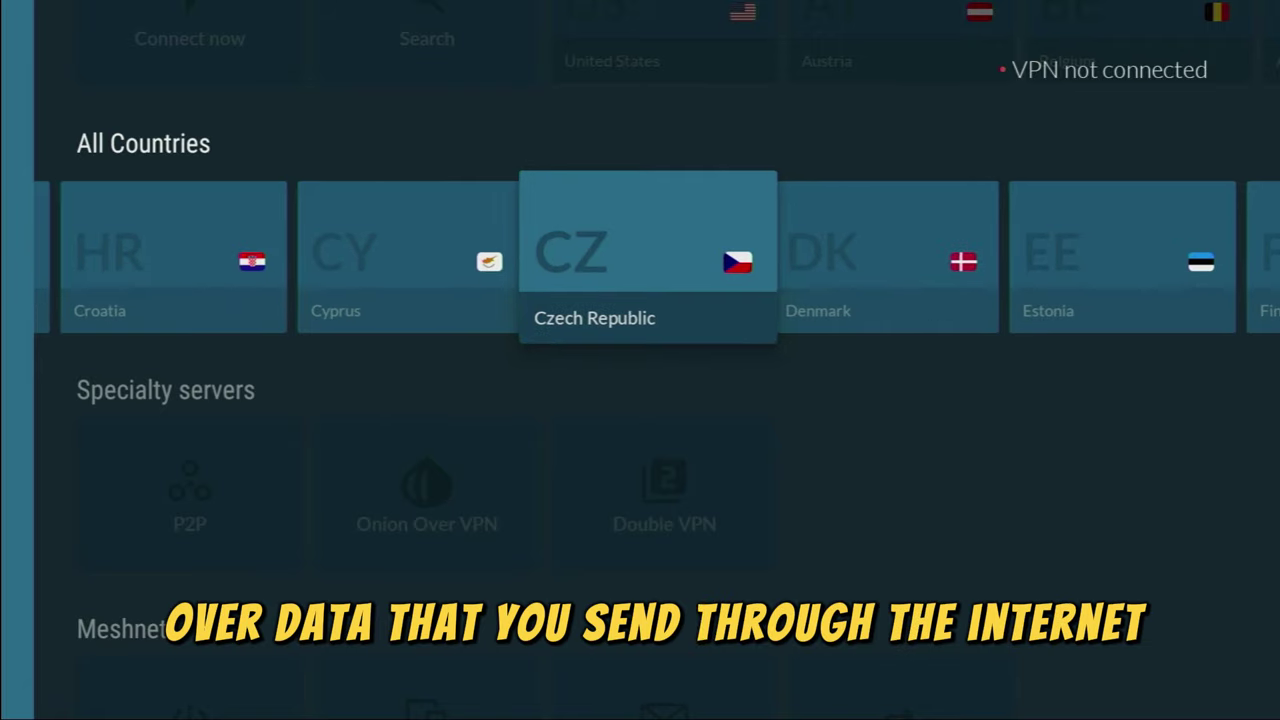
key(Right)
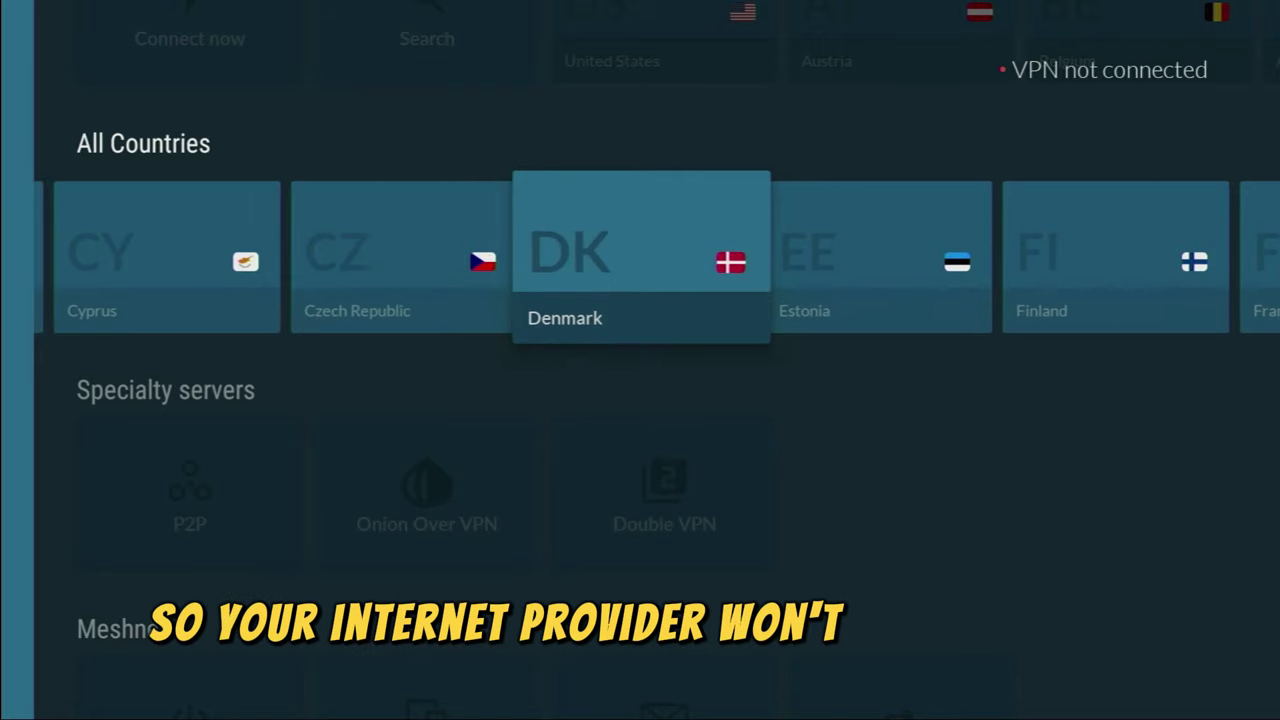
key(Right)
key(Right)
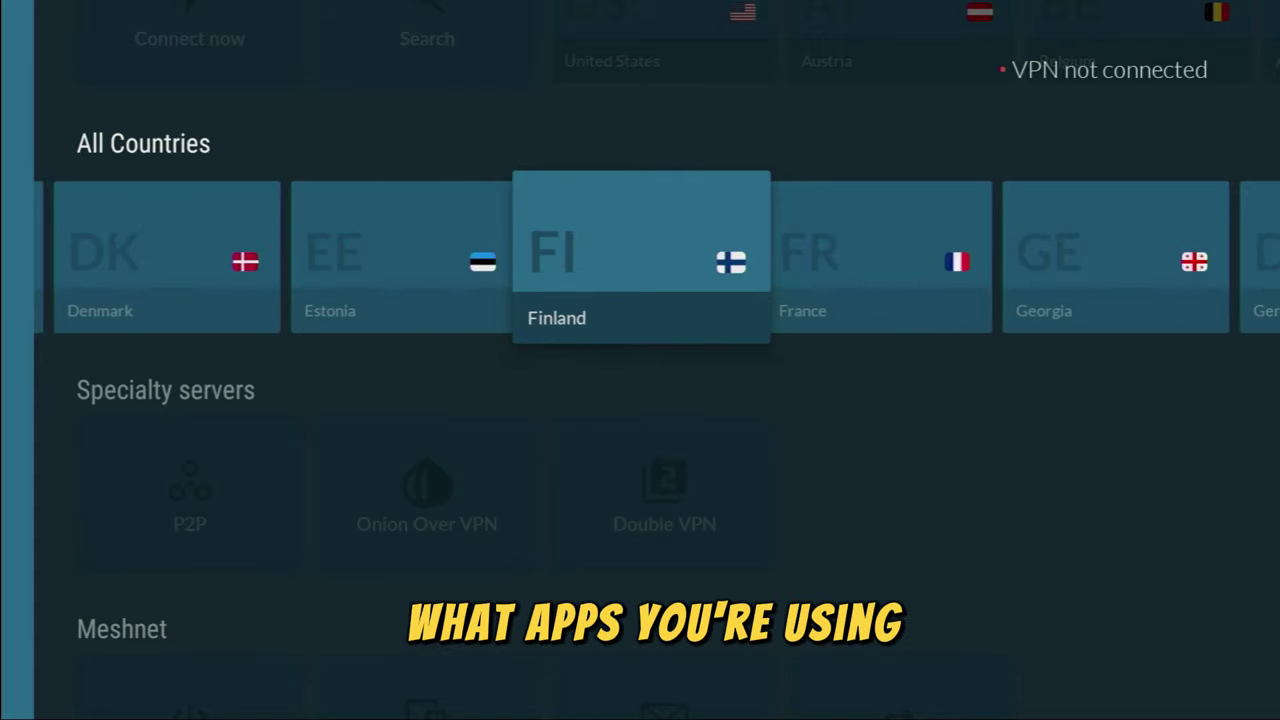
key(Right)
key(Right)
key(Right)
key(Right)
key(Right)
key(Right)
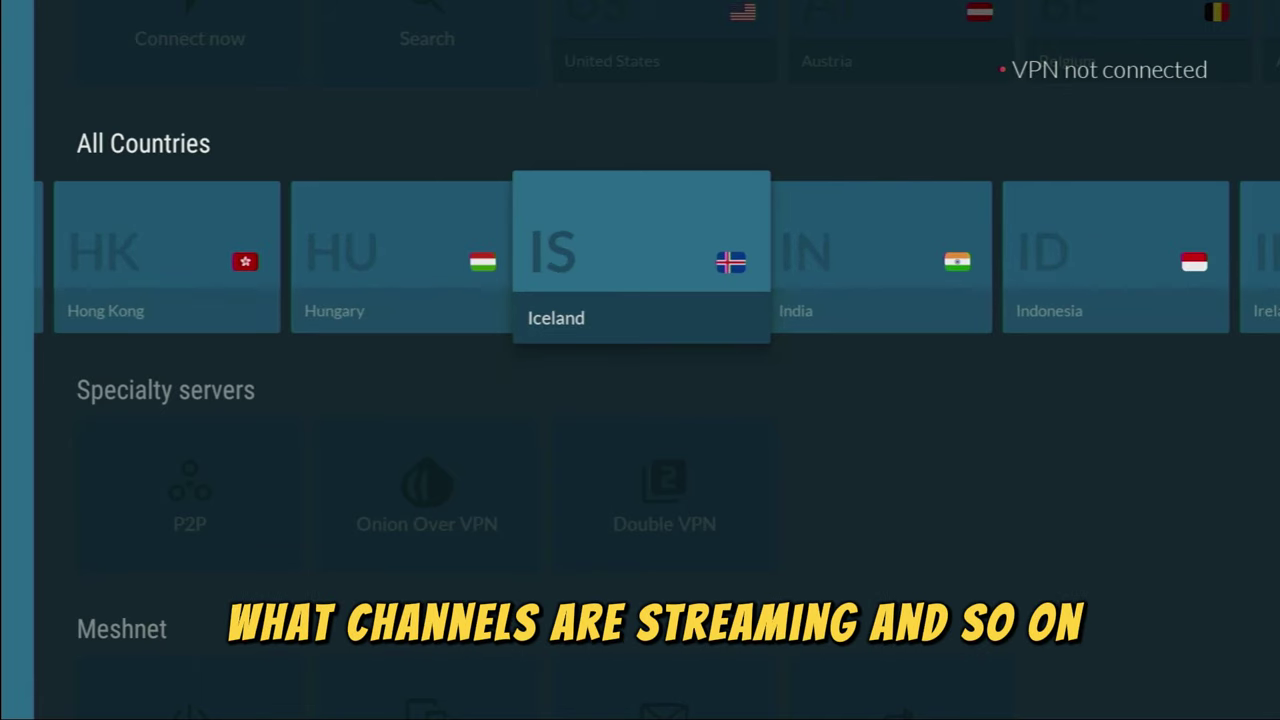
key(Right)
key(Right)
key(Right)
key(Right)
key(Right)
key(Right)
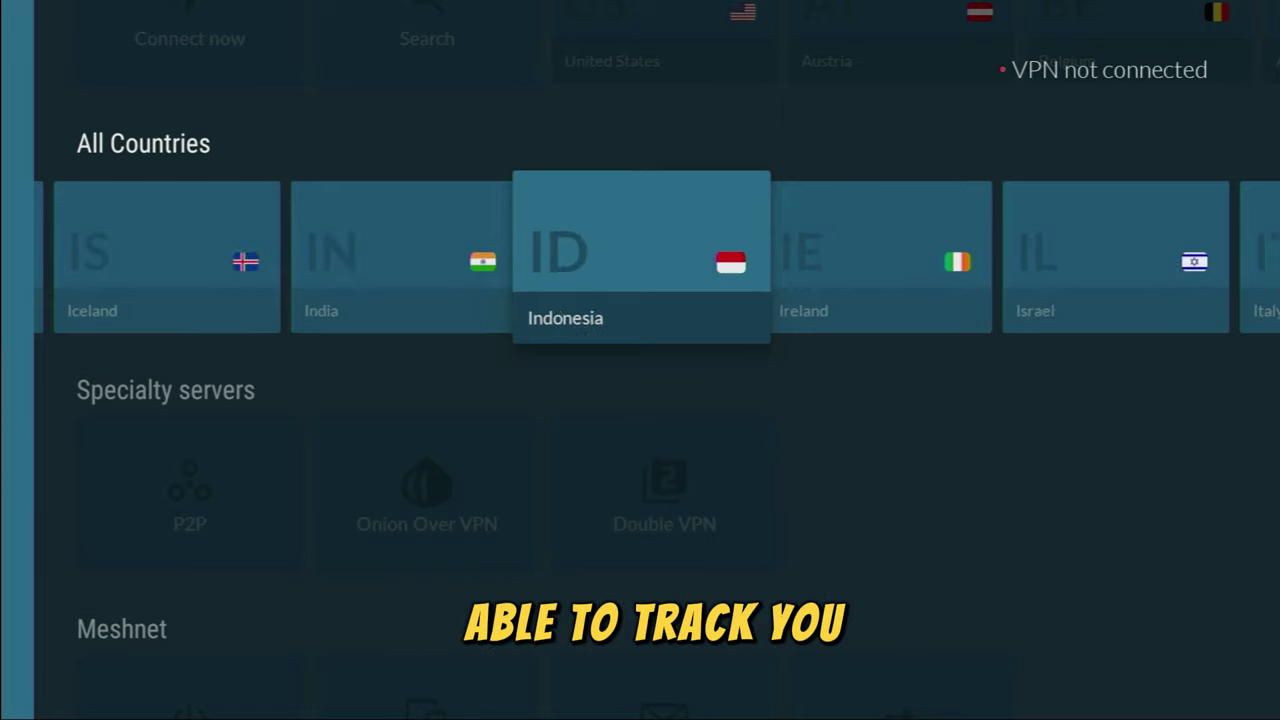
key(Right)
key(Right)
key(Right)
key(Right)
key(Right)
key(Right)
key(Right)
key(Right)
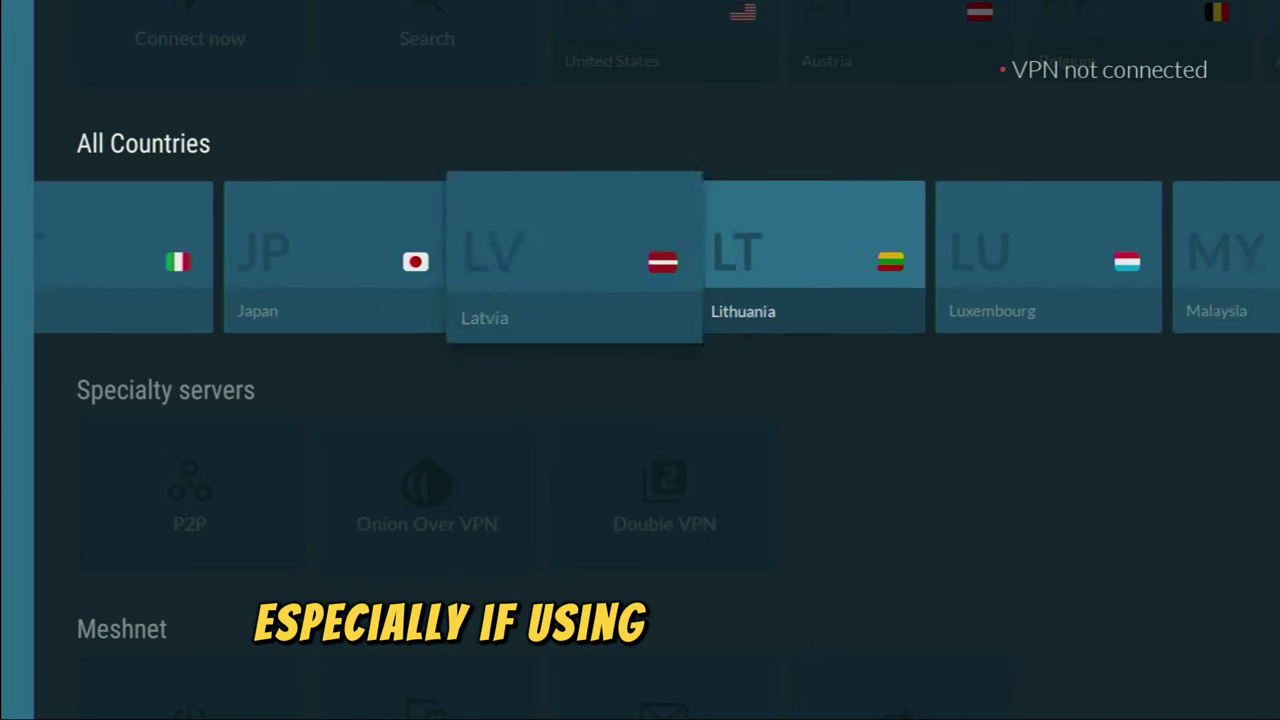
key(Right)
key(Right)
key(Right)
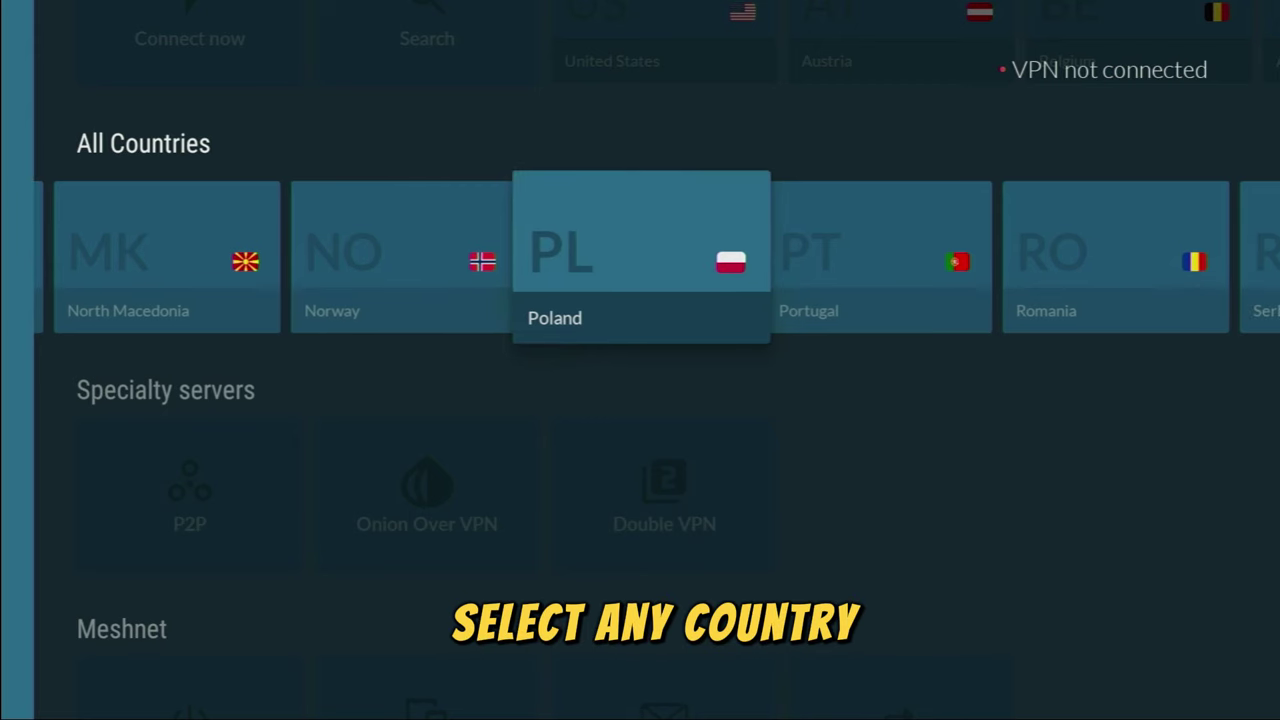
key(Return)
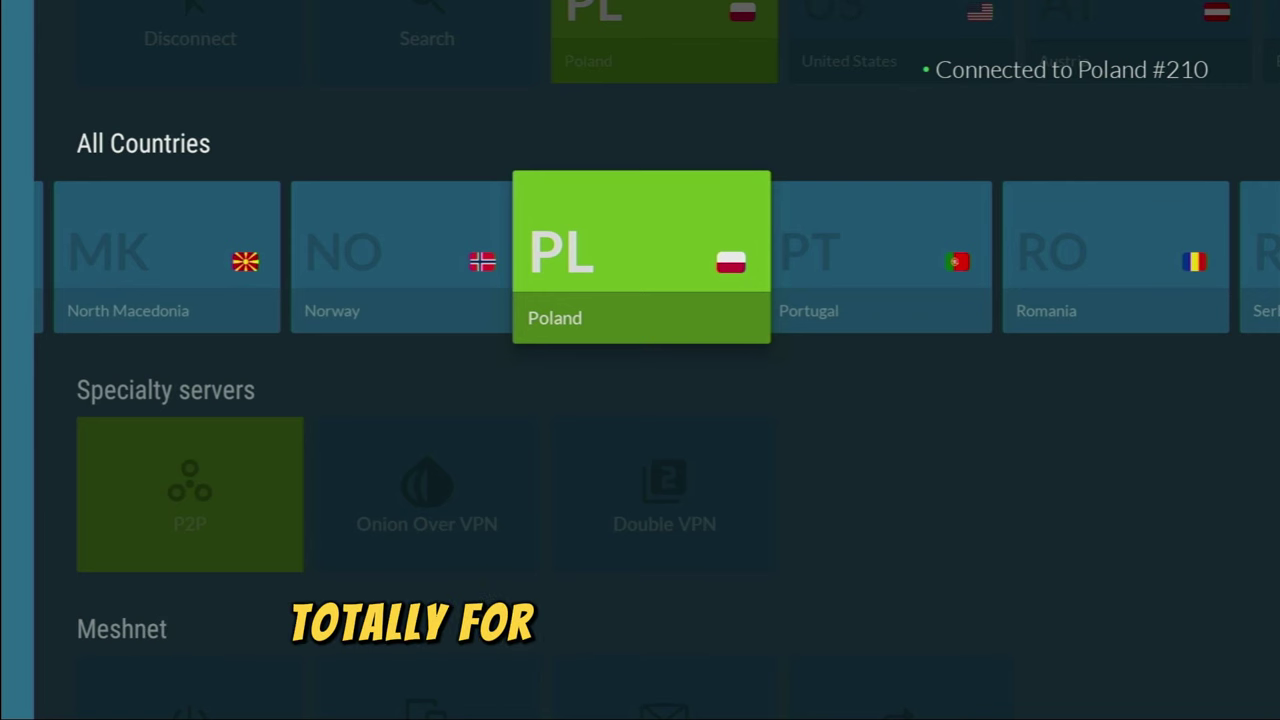
key(Left)
key(Left)
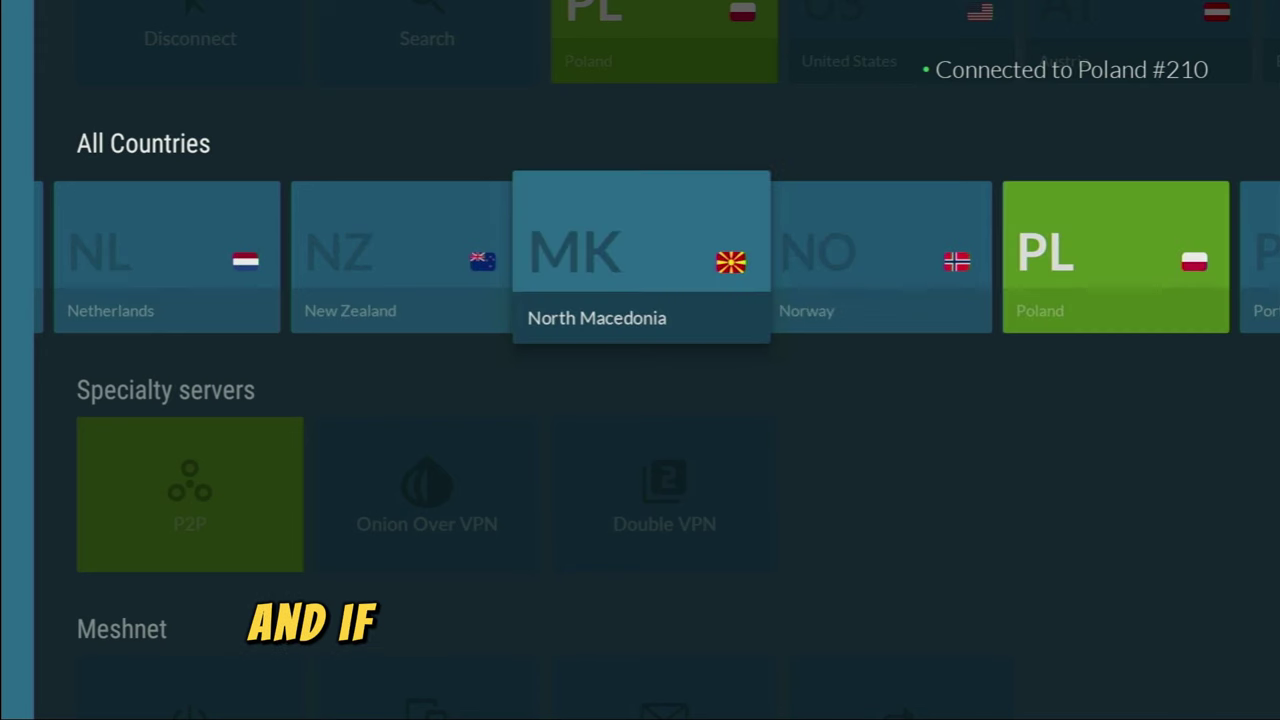
key(Left)
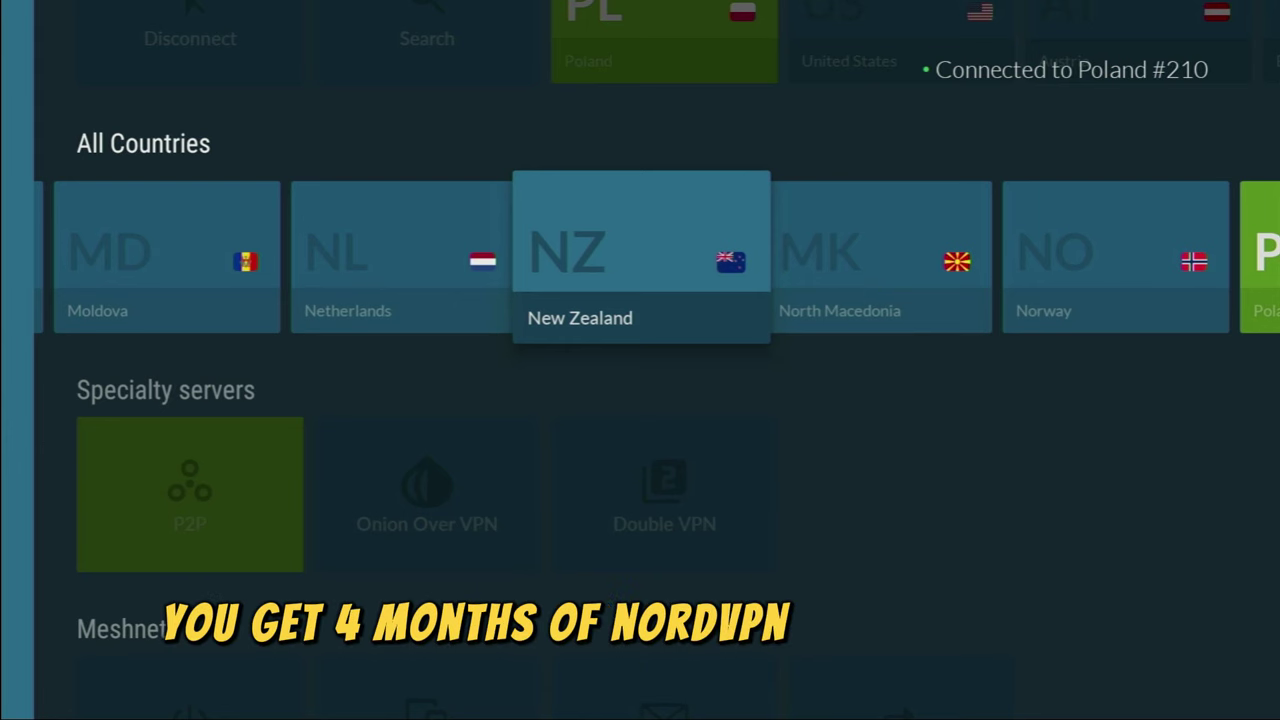
key(Left)
key(Left)
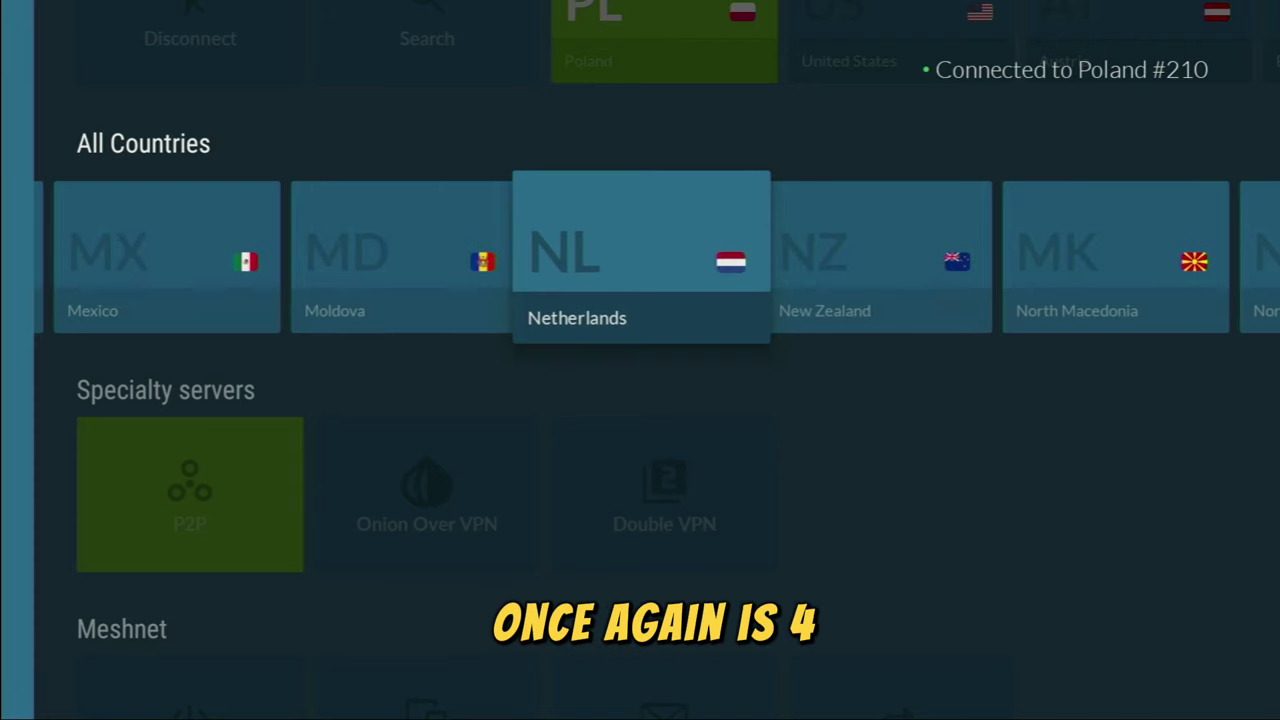
key(Left)
key(Left)
key(Left)
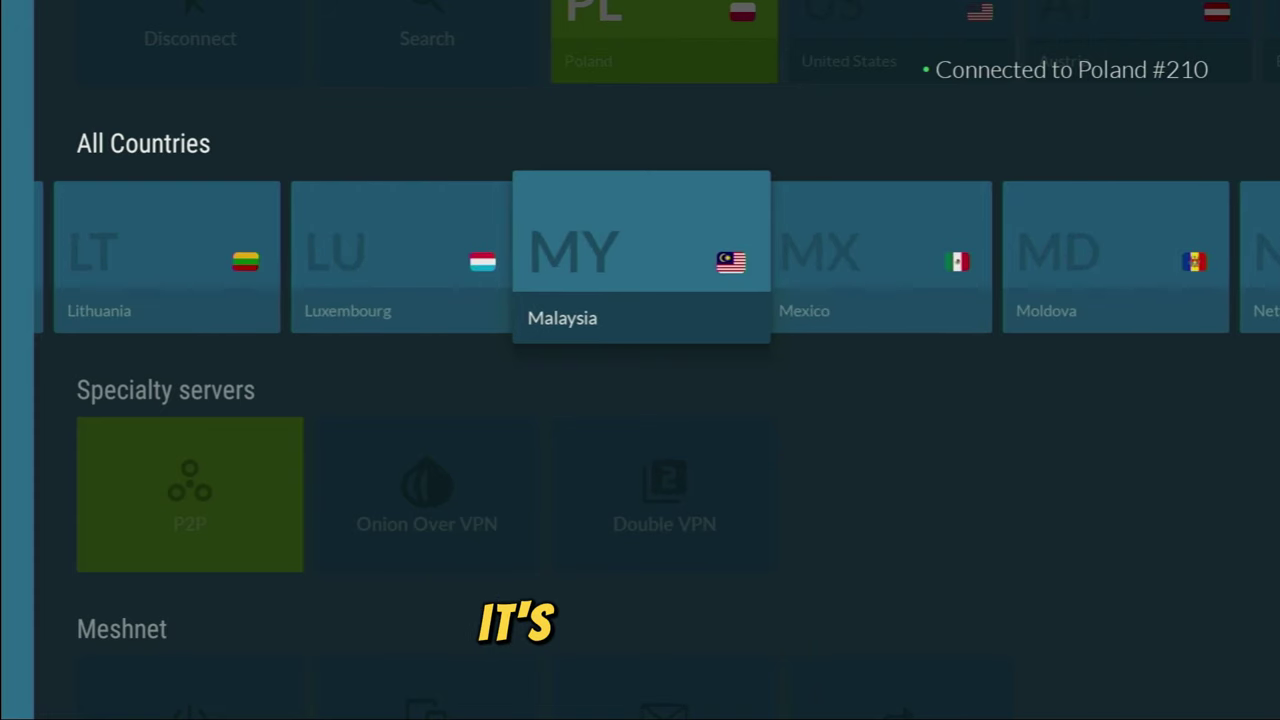
key(Left)
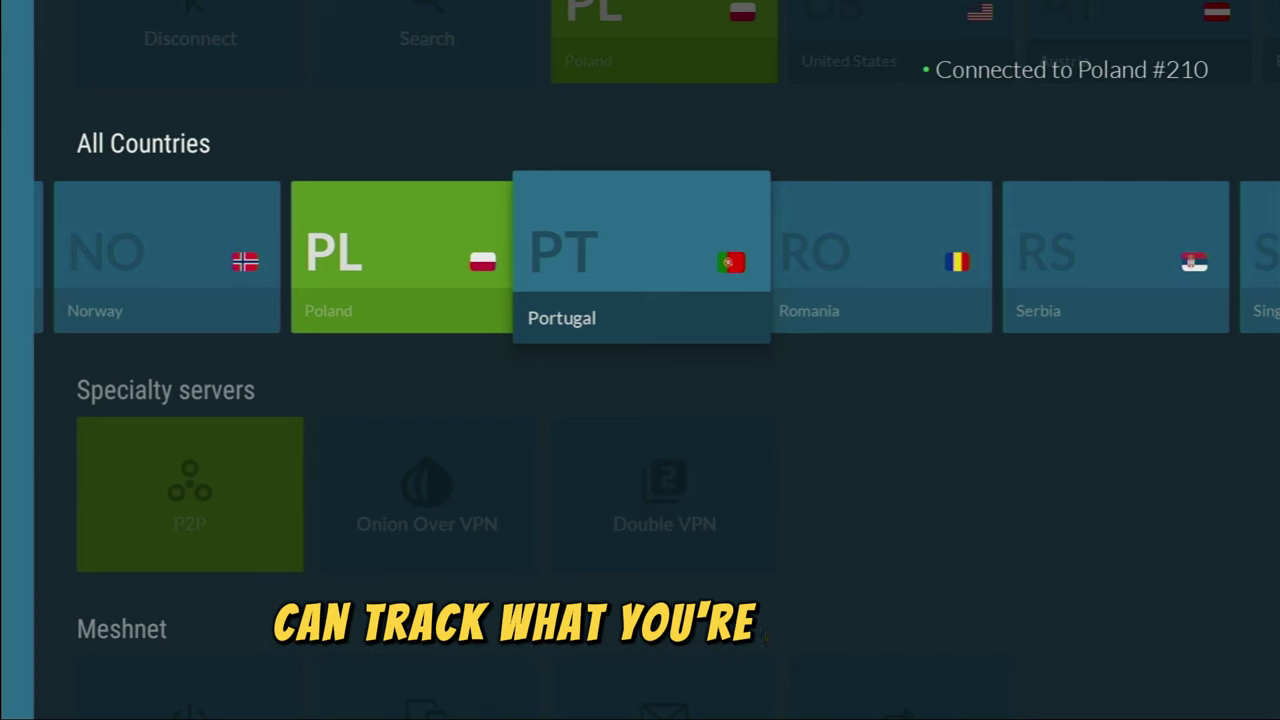
key(Right)
key(Right)
key(Right)
key(Left)
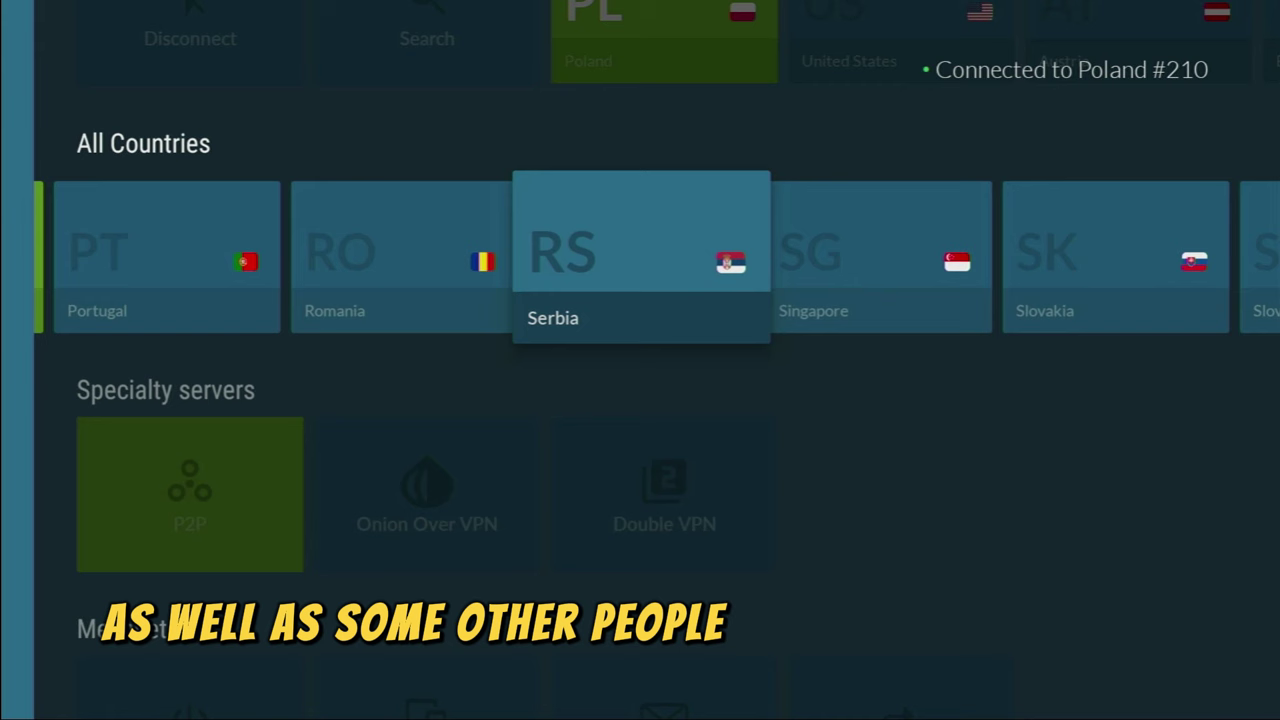